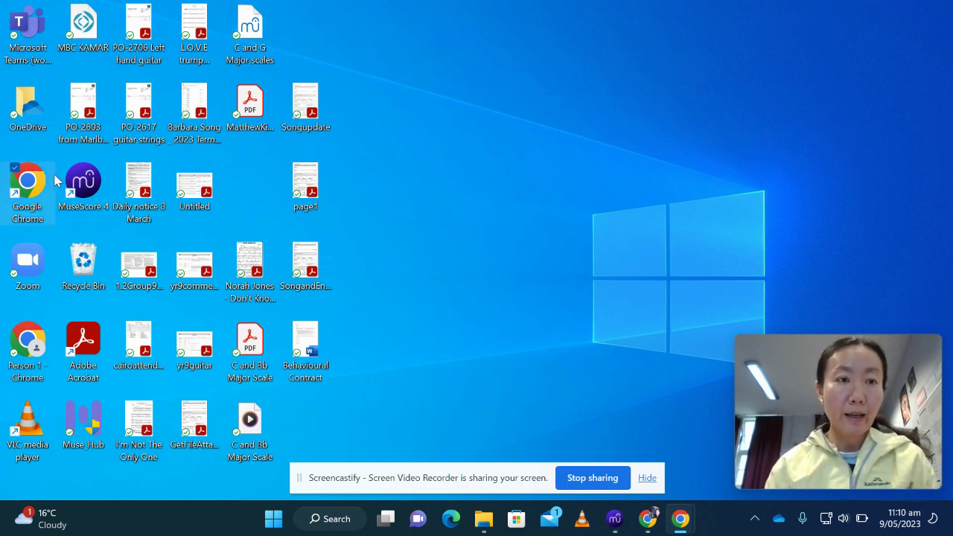
Step: Launch MuseScore 4 and postpone the update prompt
{"action": "left_click", "coordinate": [93, 184]}
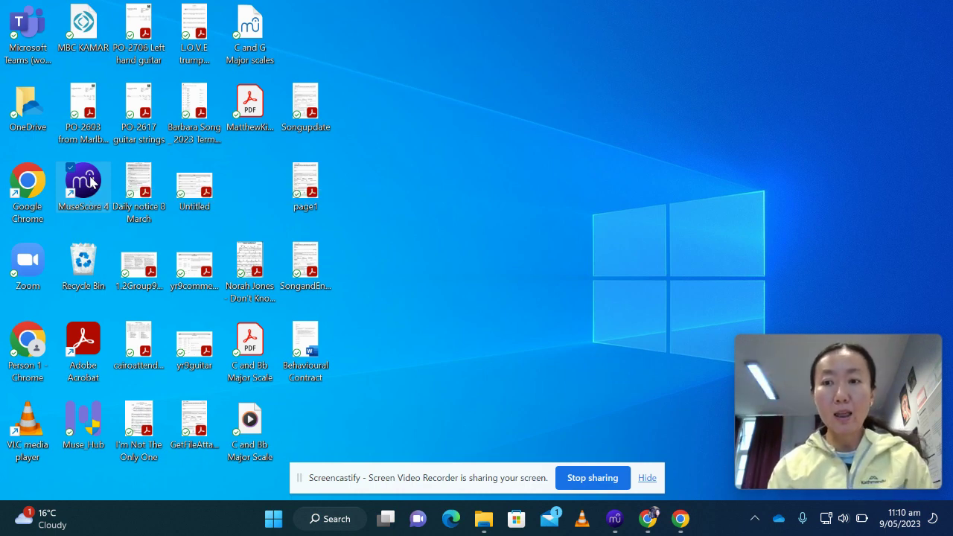
{"action": "double_click", "coordinate": [92, 184]}
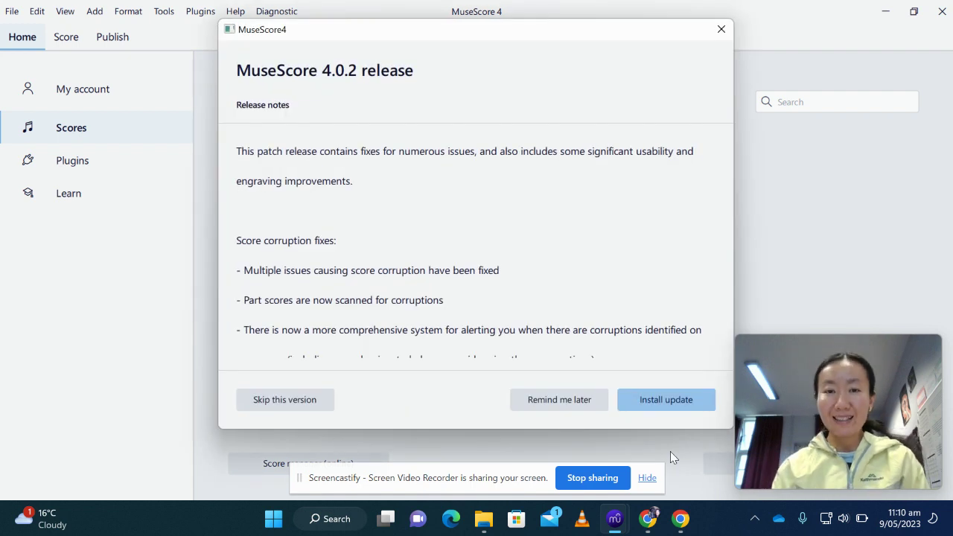
{"action": "left_click", "coordinate": [556, 398]}
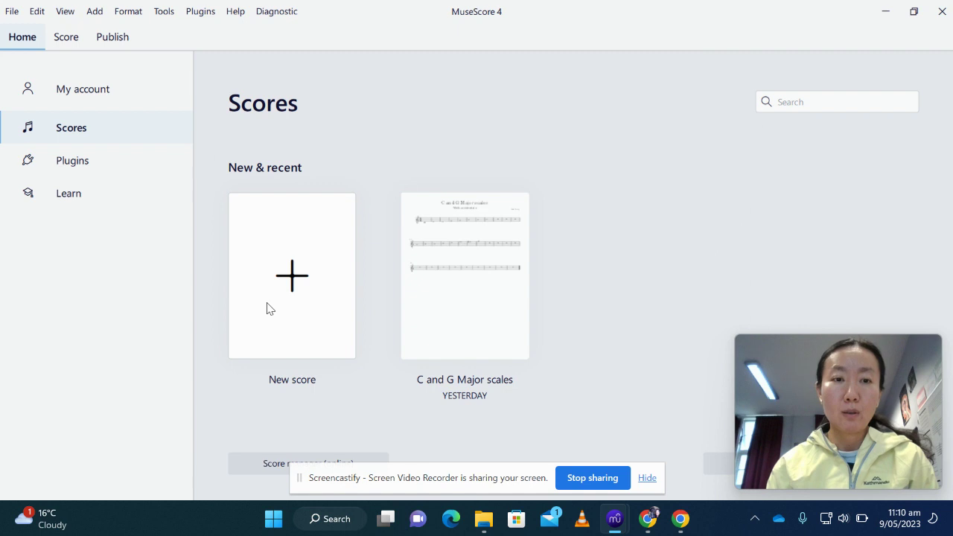
Step: Start a new score and add a Tenor voice from Vocals to the instrument list
{"action": "left_click", "coordinate": [269, 309]}
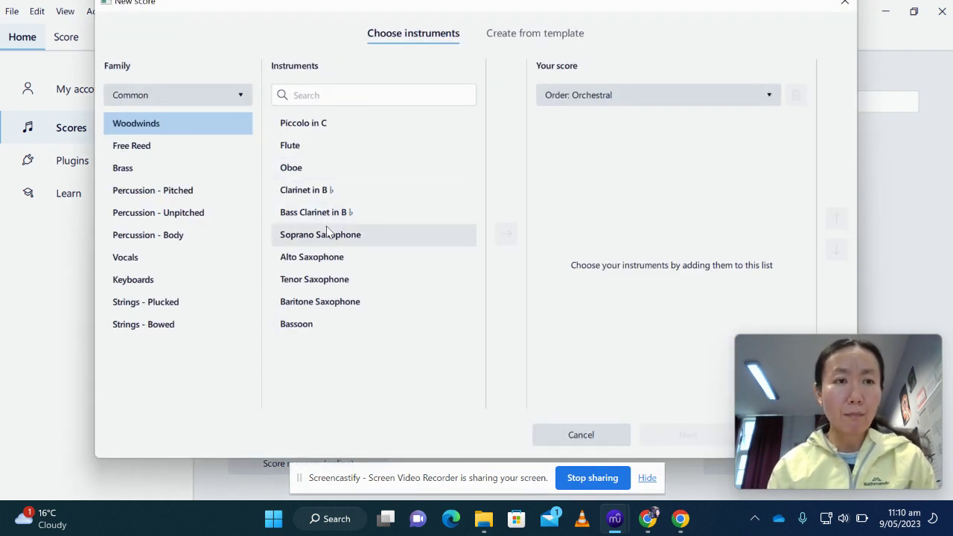
{"action": "left_click", "coordinate": [139, 263]}
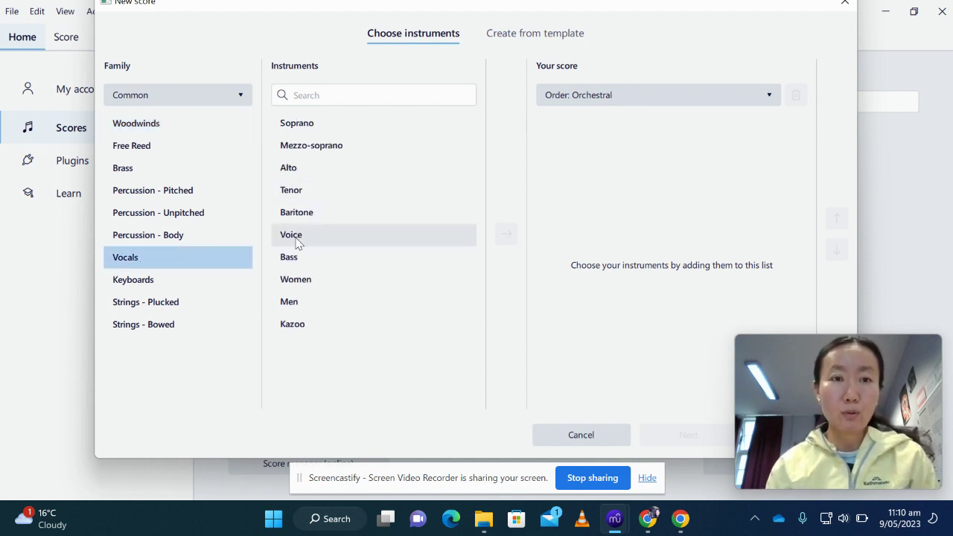
{"action": "left_click", "coordinate": [295, 191]}
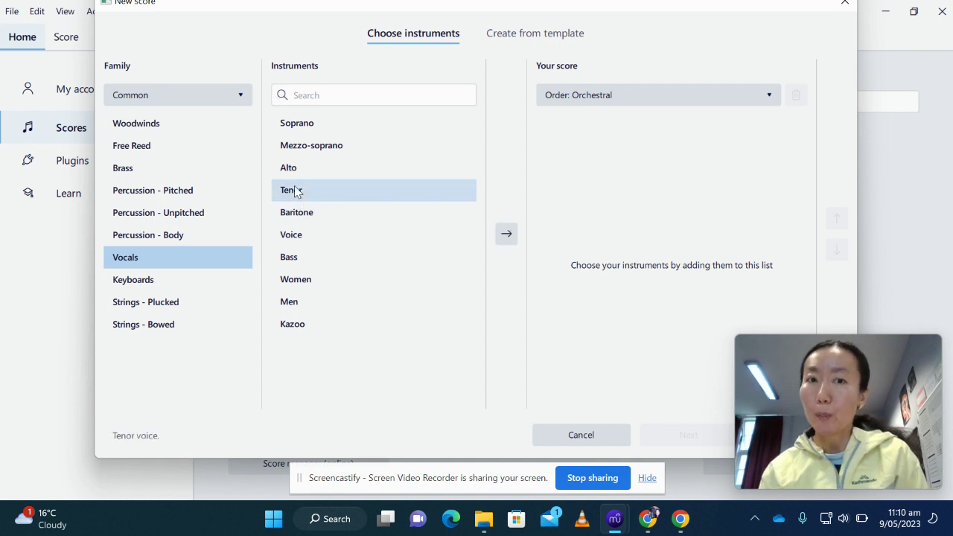
{"action": "left_click", "coordinate": [506, 234]}
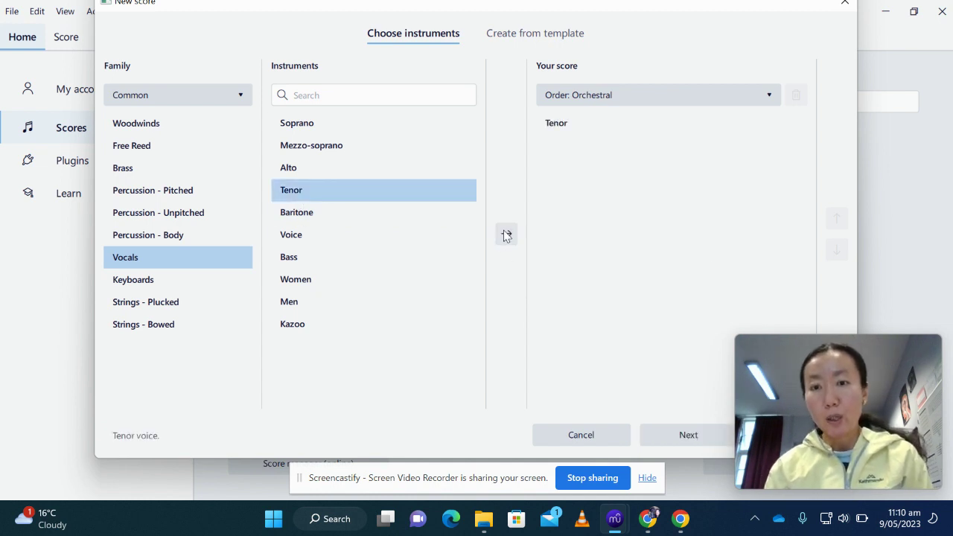
Step: Title the score 'Fly me to the moon' with subtitle 'Trombone studies' and finish creating it
{"action": "left_click", "coordinate": [670, 440]}
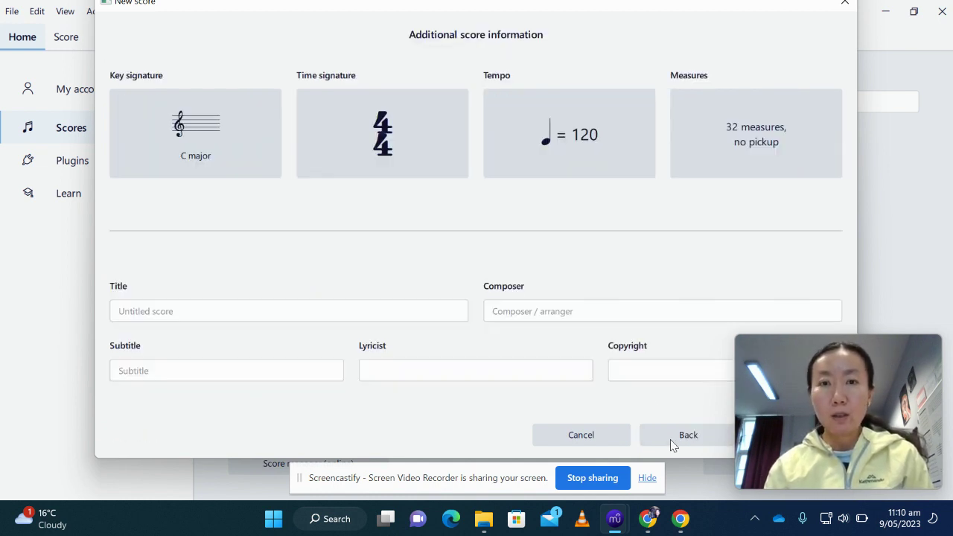
{"action": "left_click", "coordinate": [290, 306]}
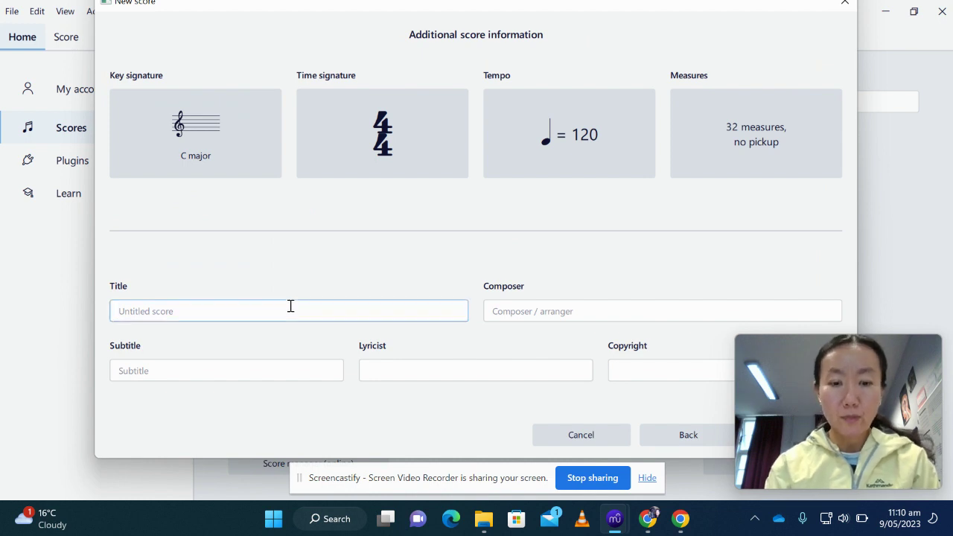
{"action": "type", "text": "Fly "}
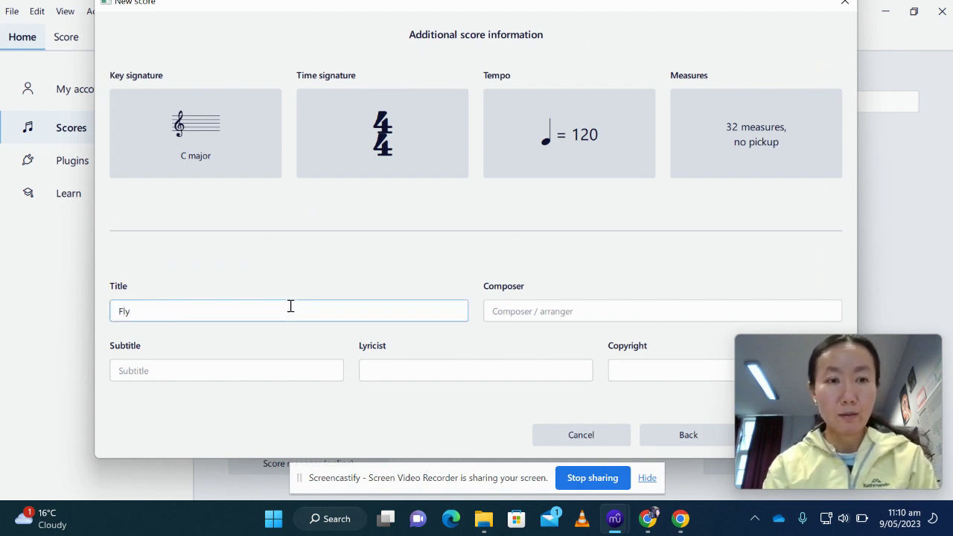
{"action": "type", "text": "me to the mo"}
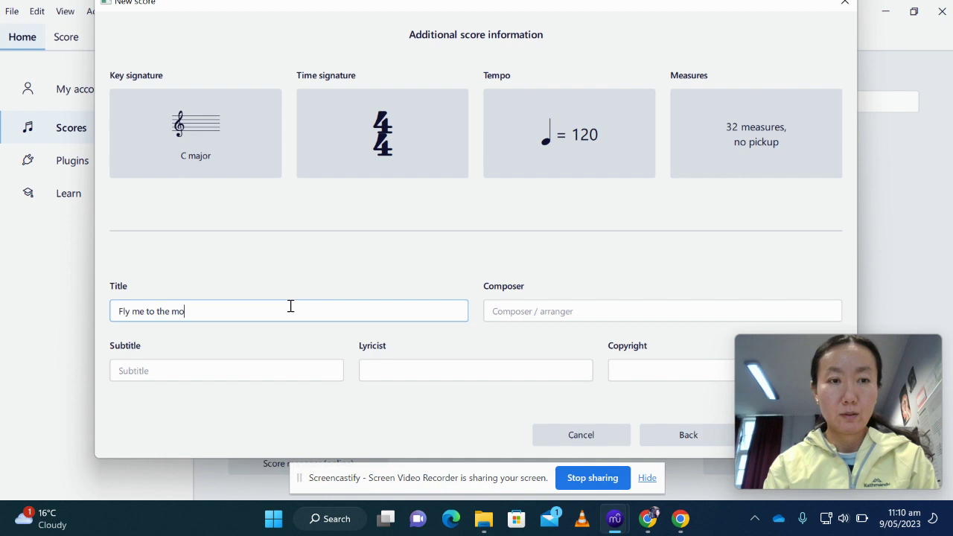
{"action": "type", "text": "on"}
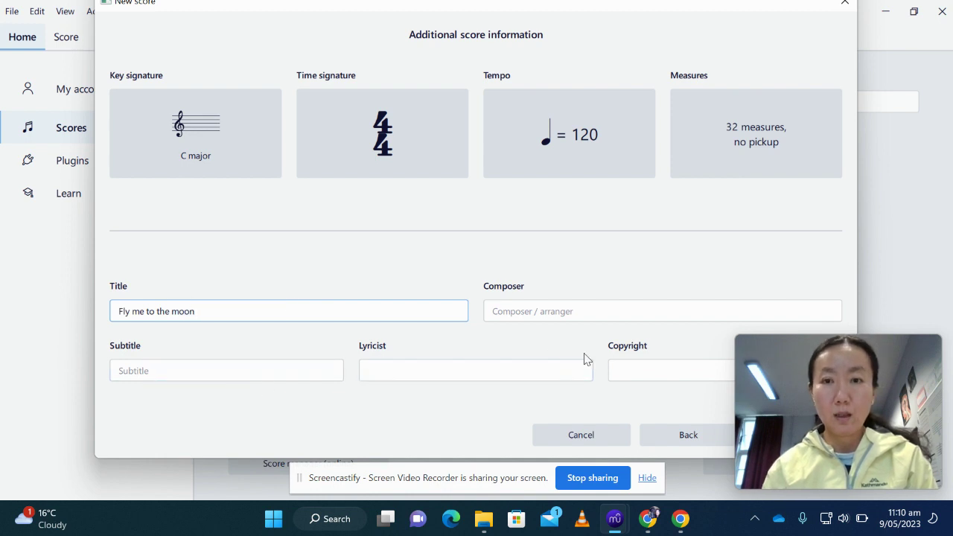
{"action": "left_click", "coordinate": [172, 370]}
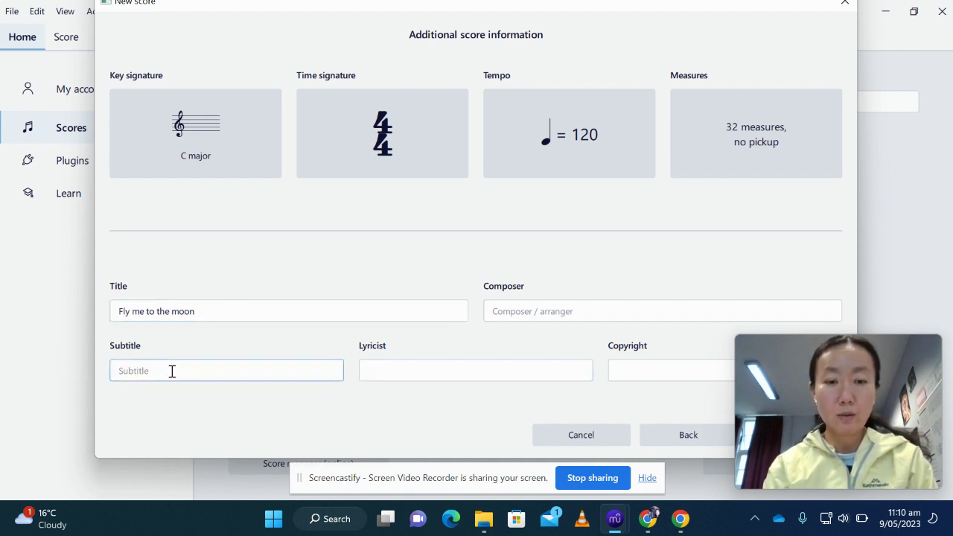
{"action": "type", "text": "Trom"}
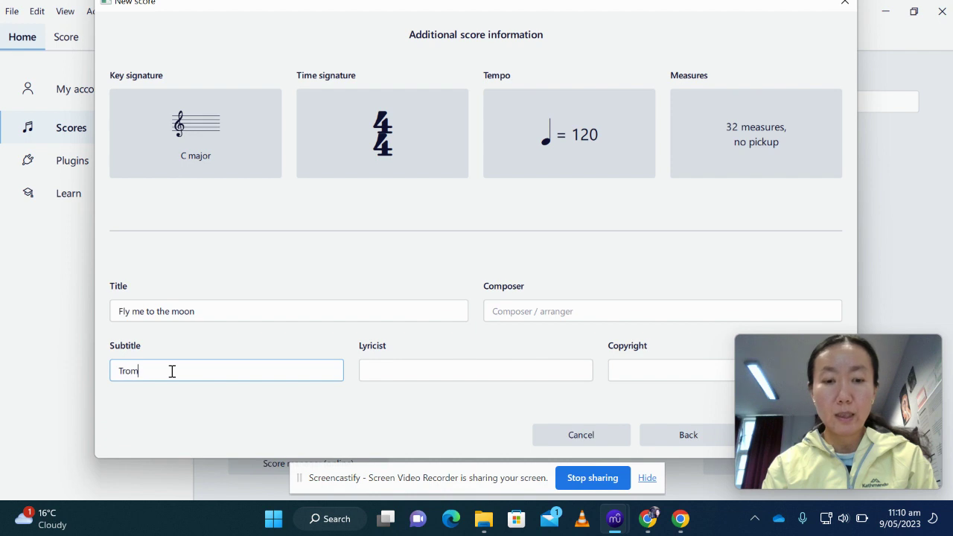
{"action": "type", "text": "bone studies"}
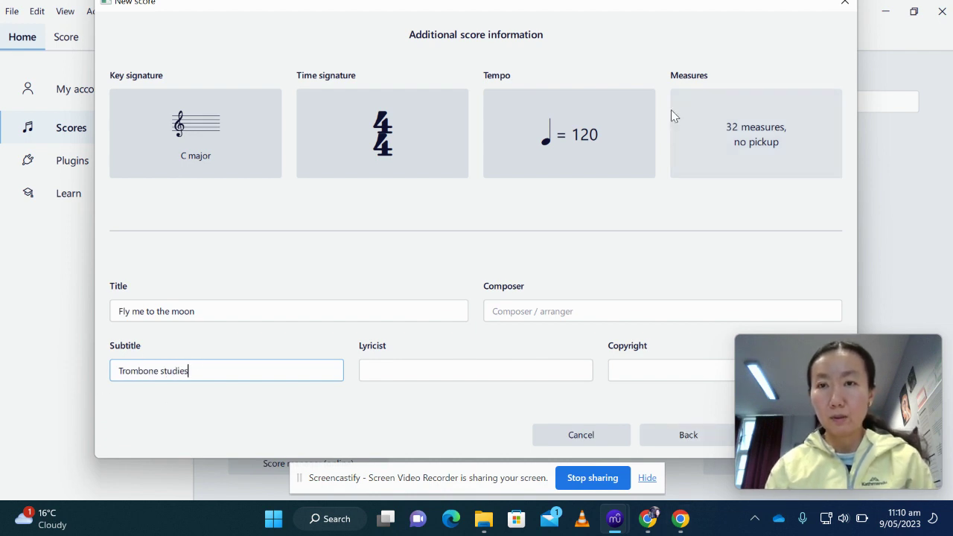
{"action": "left_click_drag", "start_coordinate": [720, 12], "coordinate": [591, 22]}
{"action": "left_click", "coordinate": [664, 445]}
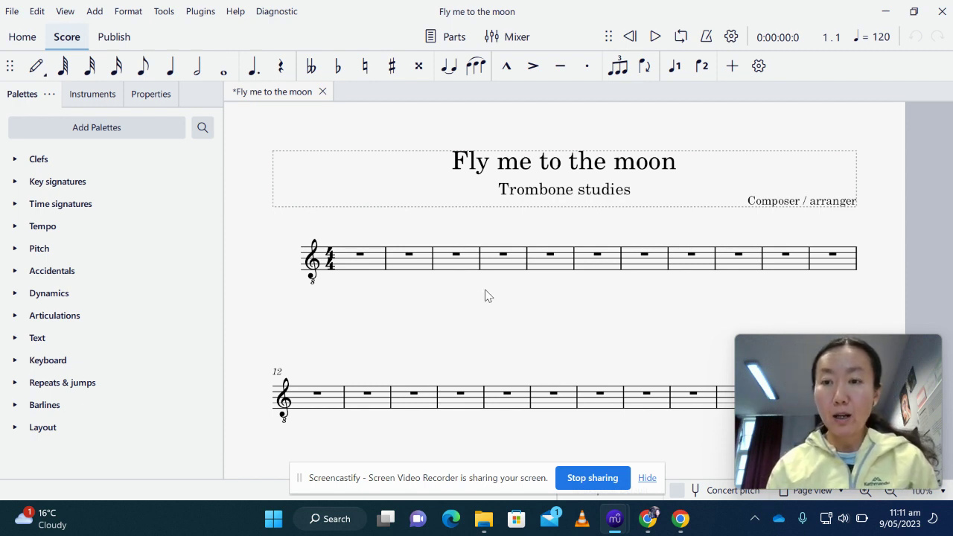
Step: Select bar 9 and enter quarter notes C4 and B3 on its first two beats
{"action": "left_click", "coordinate": [363, 260]}
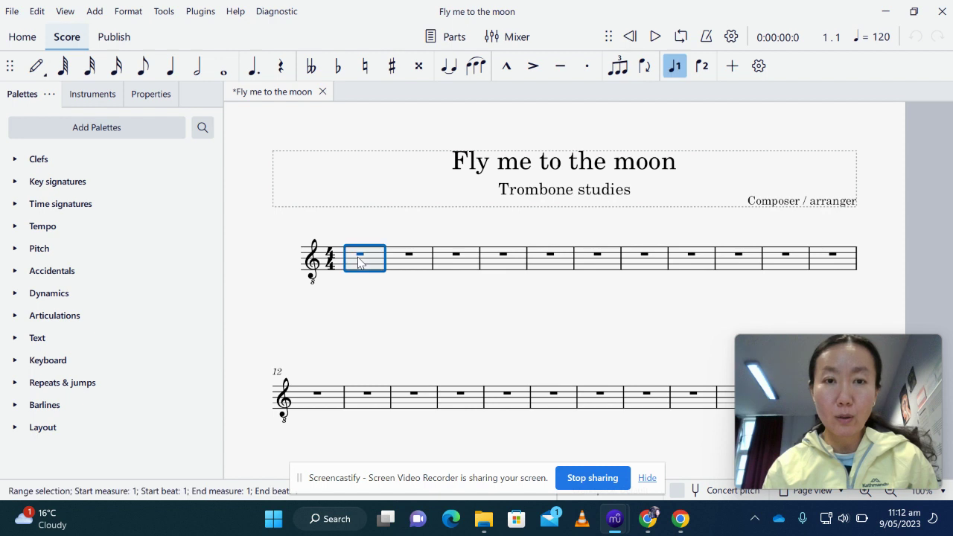
{"action": "left_click", "coordinate": [424, 267]}
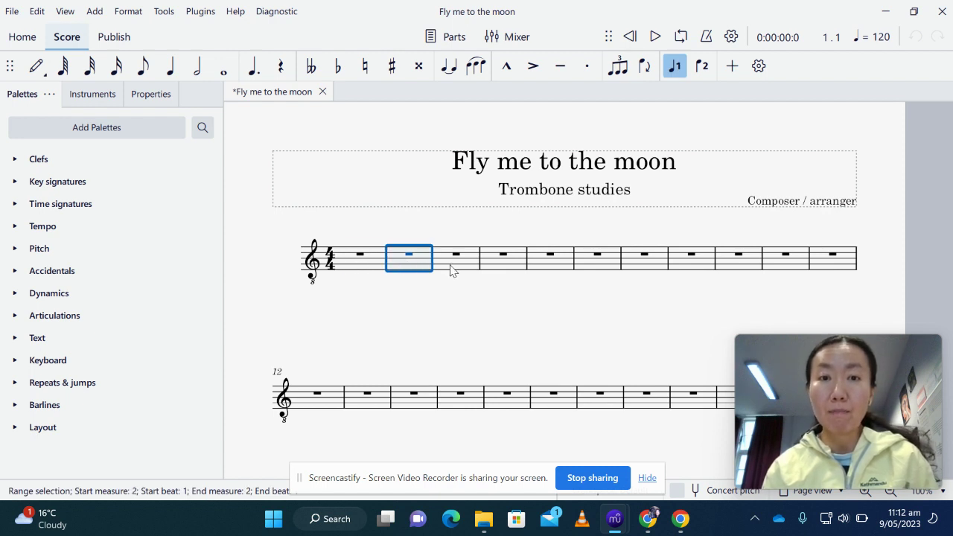
{"action": "left_click", "coordinate": [454, 269]}
{"action": "left_click", "coordinate": [507, 270]}
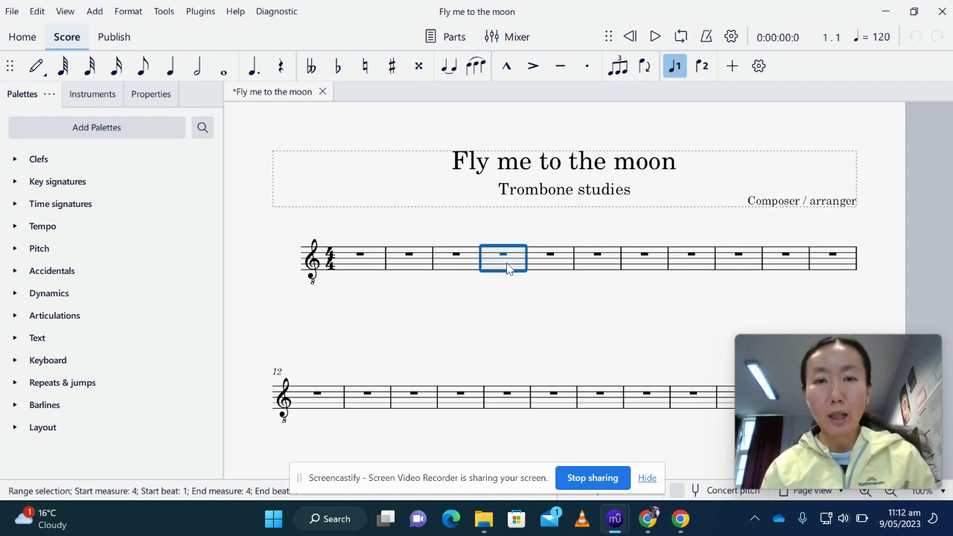
{"action": "left_click", "coordinate": [554, 274]}
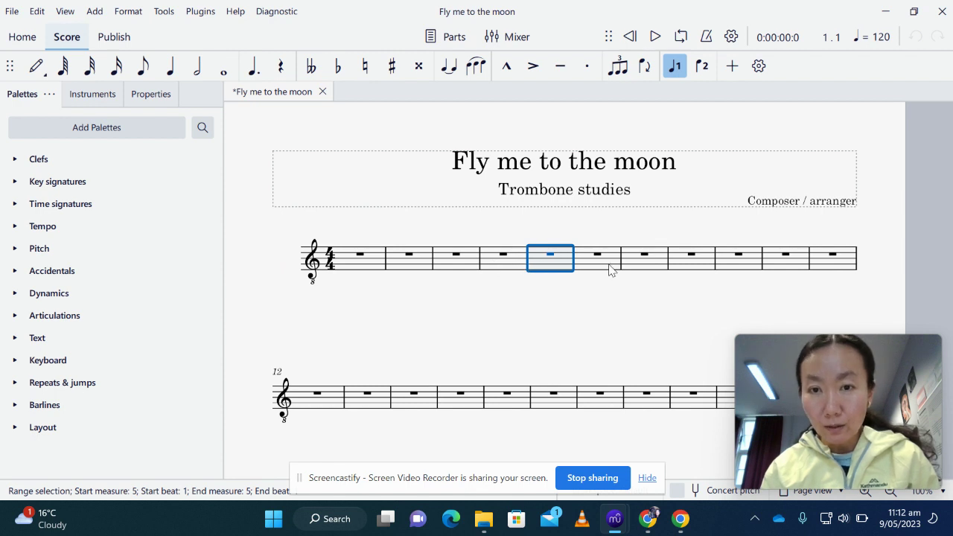
{"action": "left_click", "coordinate": [732, 265]}
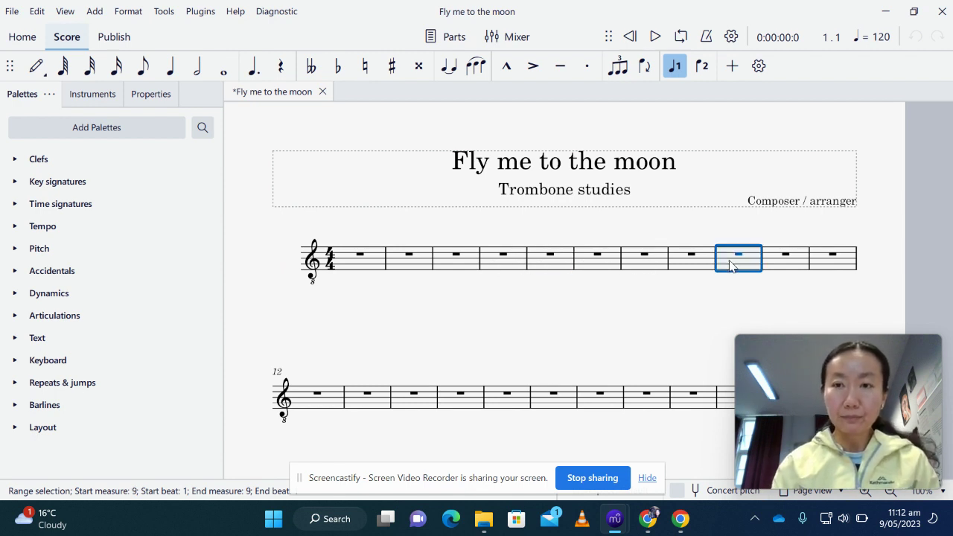
{"action": "key", "text": "n"}
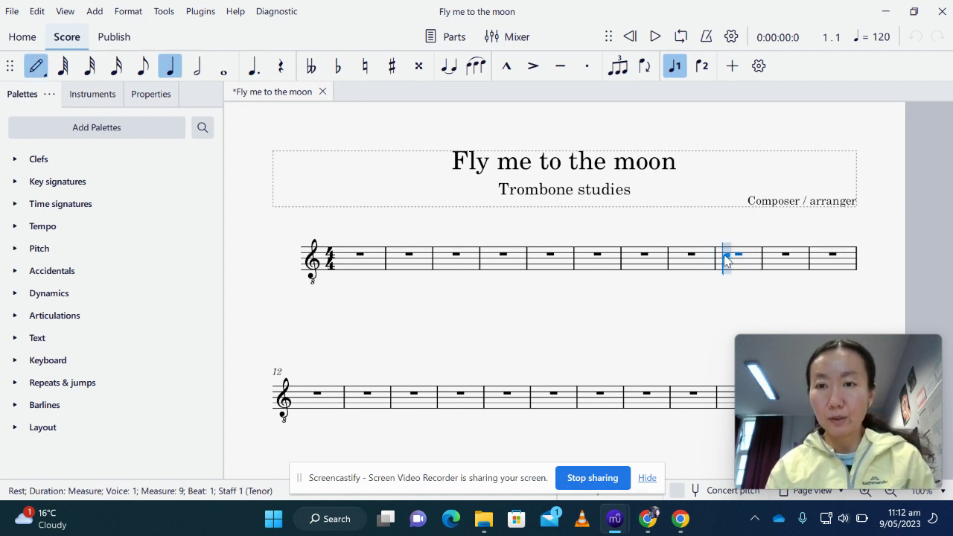
{"action": "left_click", "coordinate": [726, 259]}
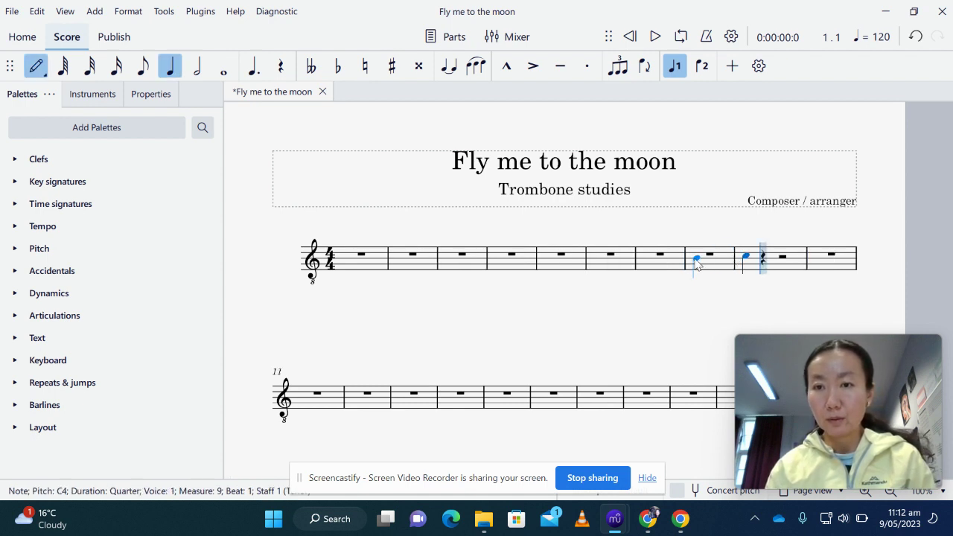
{"action": "left_click", "coordinate": [761, 259]}
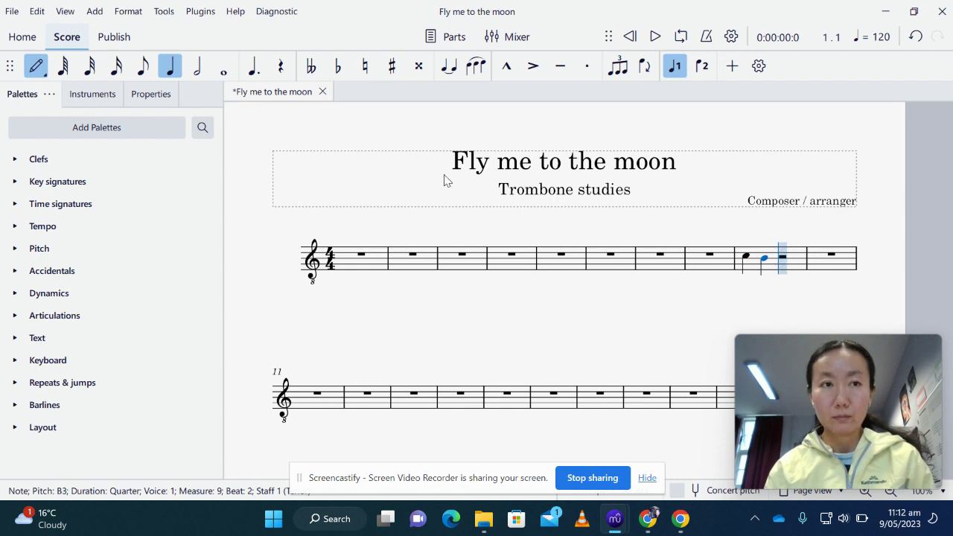
Step: Add beamed eighth notes A and G at beat 3 of bar 9, then select the beat-4 rest
{"action": "left_click", "coordinate": [145, 67]}
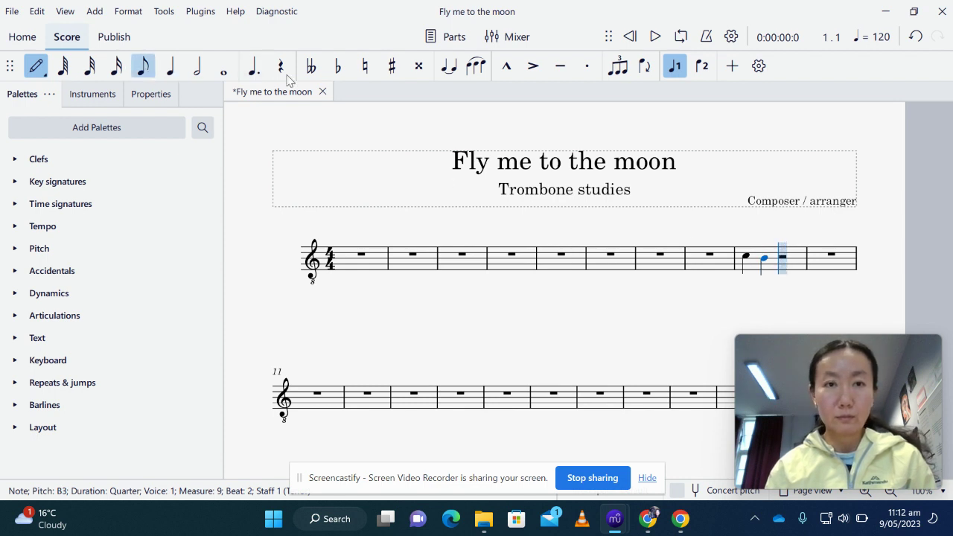
{"action": "left_click", "coordinate": [781, 261]}
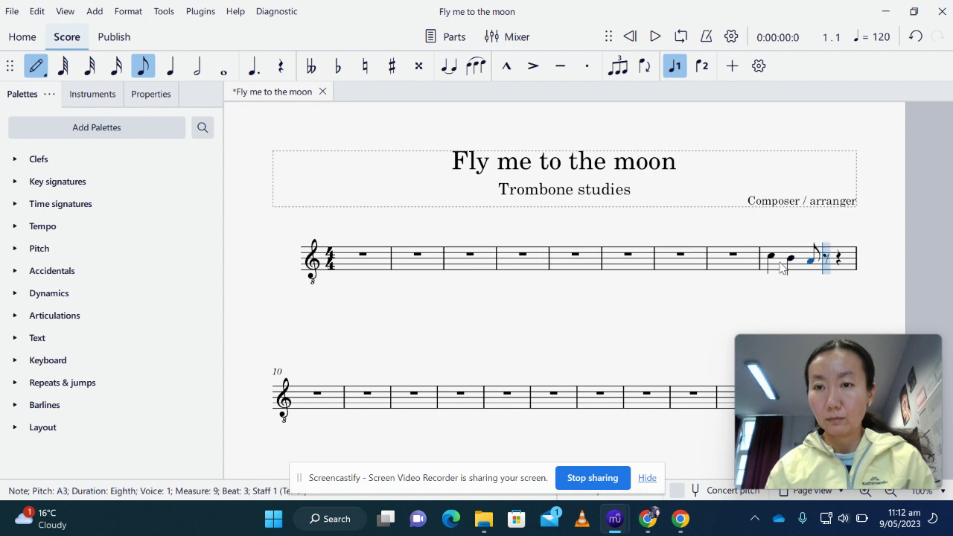
{"action": "left_click", "coordinate": [828, 266]}
{"action": "left_click", "coordinate": [828, 268]}
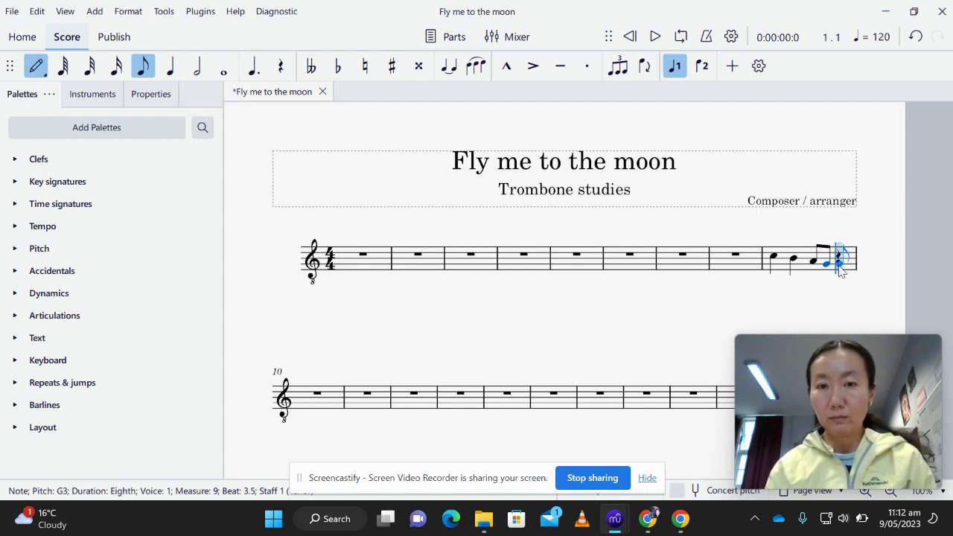
{"action": "key", "text": "Escape"}
{"action": "left_click", "coordinate": [839, 262]}
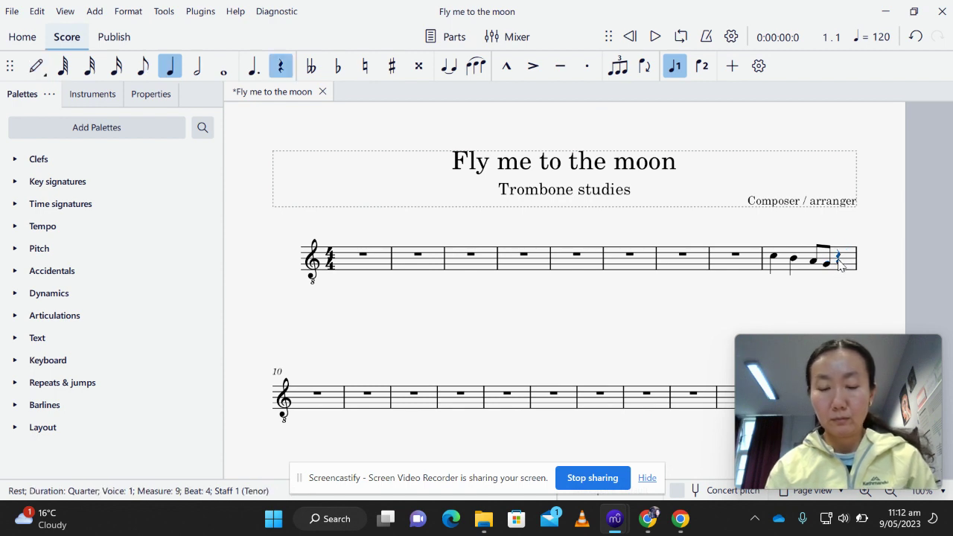
Step: End bar 9 with an eighth-note F and start bar 10 with a dotted-quarter F
{"action": "left_click", "coordinate": [143, 67]}
{"action": "key", "text": "n"}
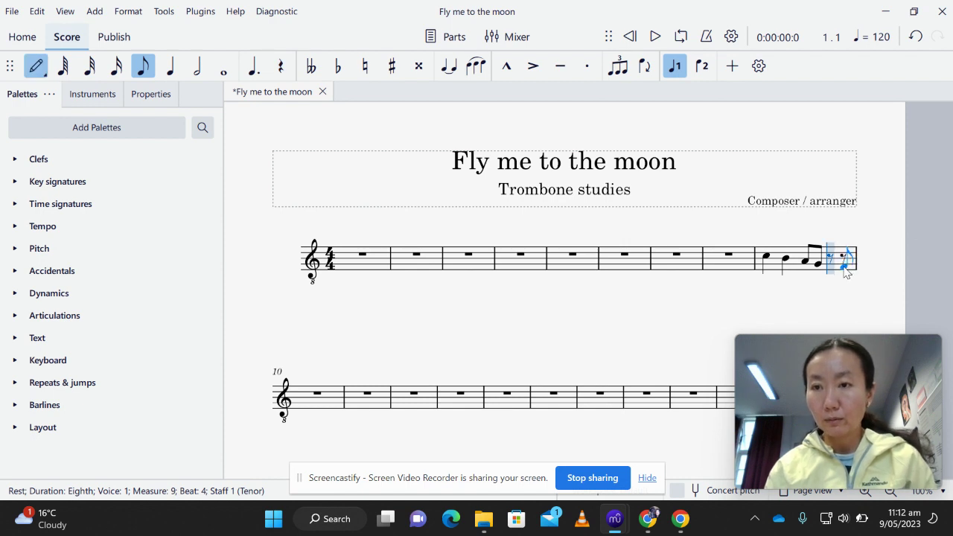
{"action": "left_click", "coordinate": [844, 267]}
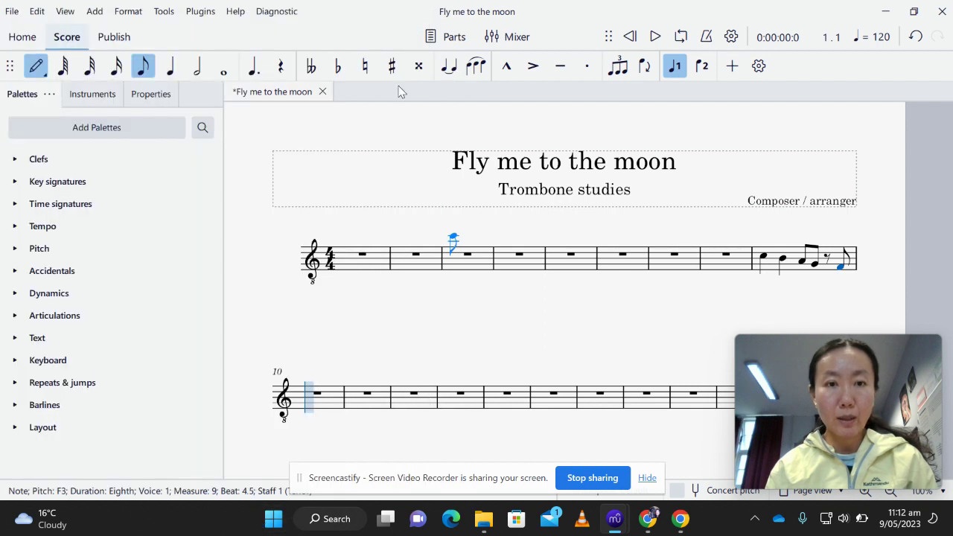
{"action": "left_click", "coordinate": [173, 67]}
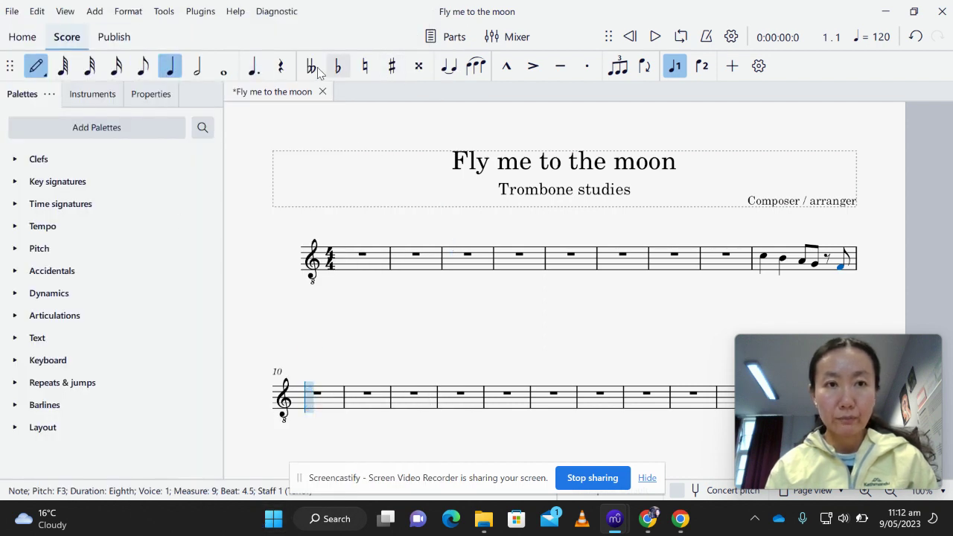
{"action": "left_click", "coordinate": [253, 67]}
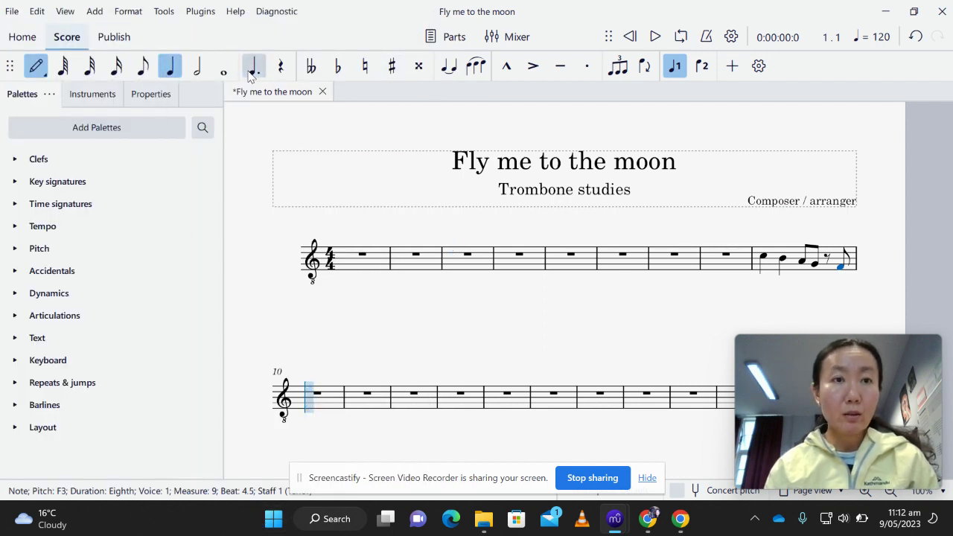
{"action": "left_click", "coordinate": [309, 405]}
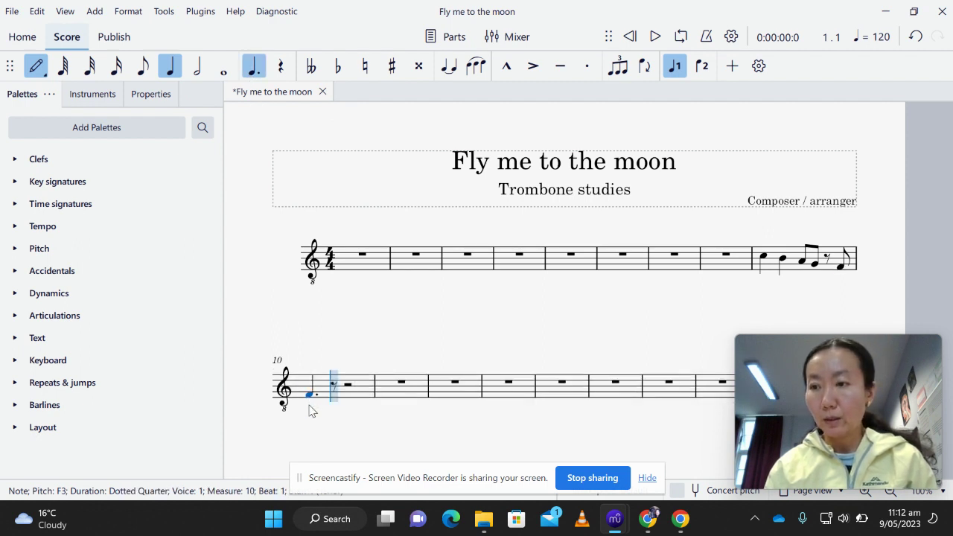
Step: Finish bar 10 with eighth G, quarters A and C, then begin bar 11 with quarters B and A
{"action": "left_click", "coordinate": [142, 67]}
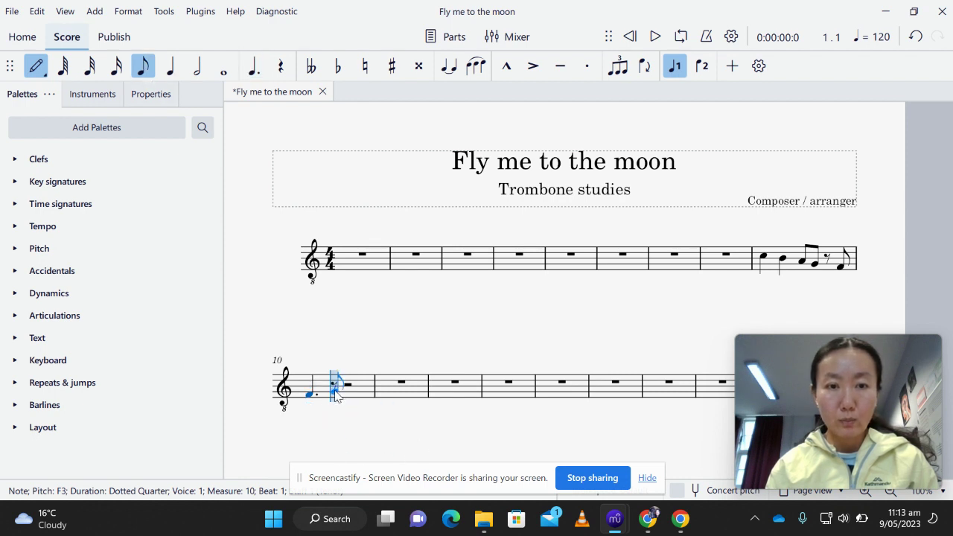
{"action": "left_click", "coordinate": [335, 389]}
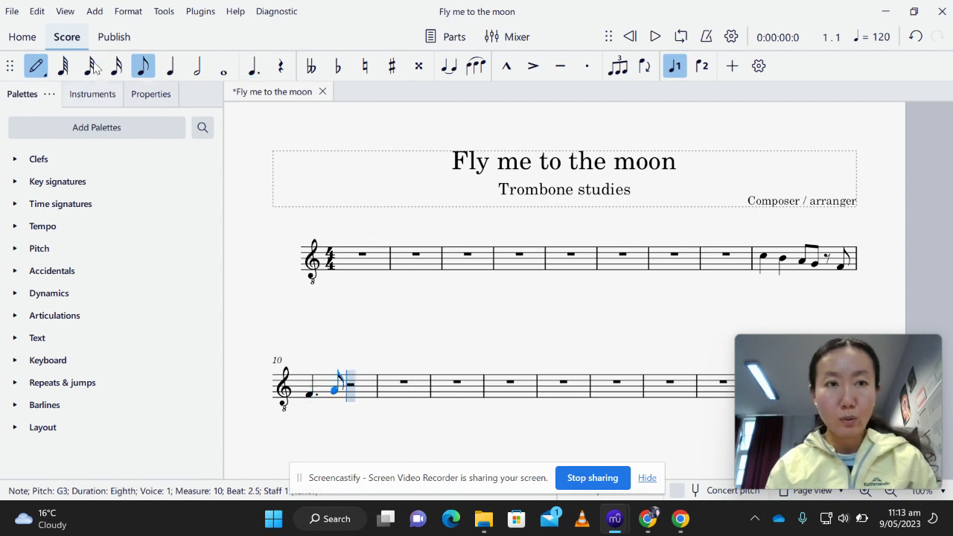
{"action": "key", "text": "5"}
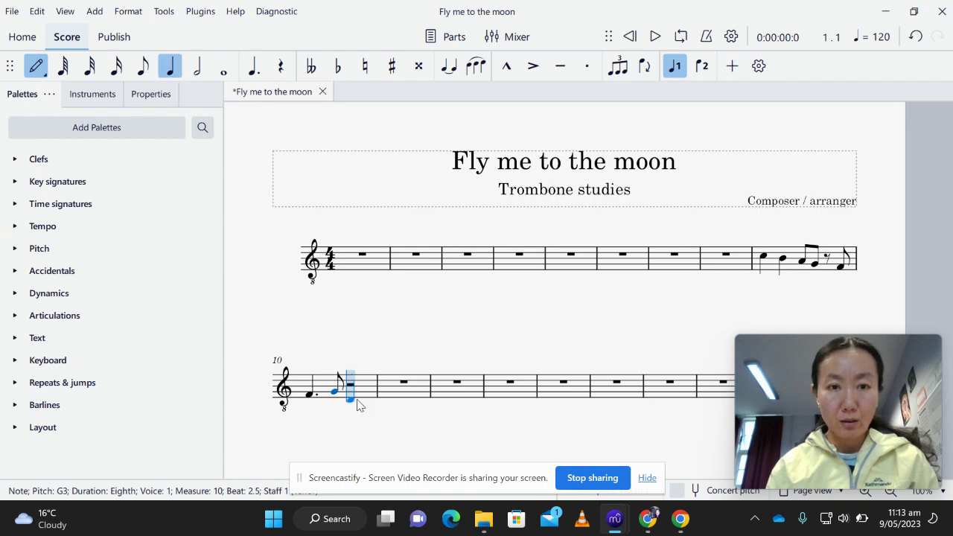
{"action": "left_click", "coordinate": [352, 390]}
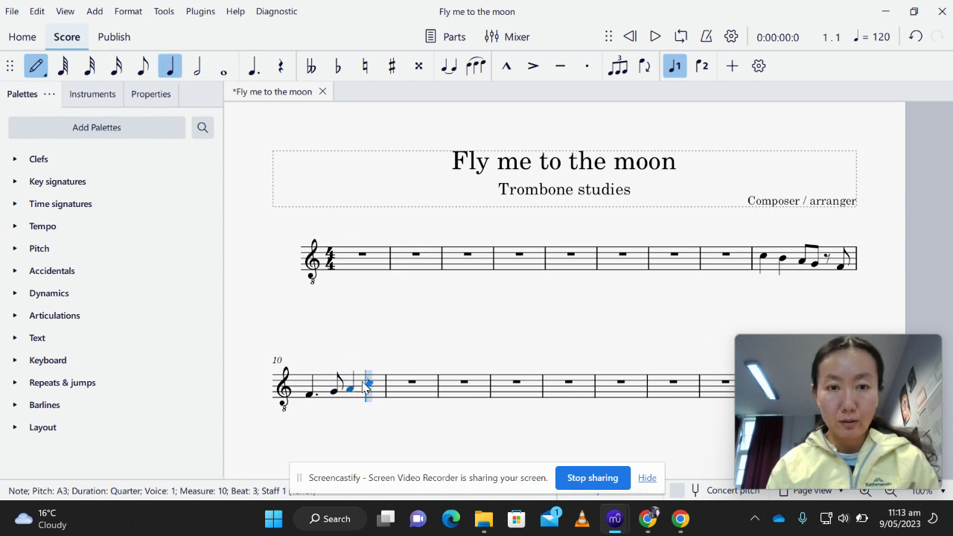
{"action": "left_click", "coordinate": [367, 387]}
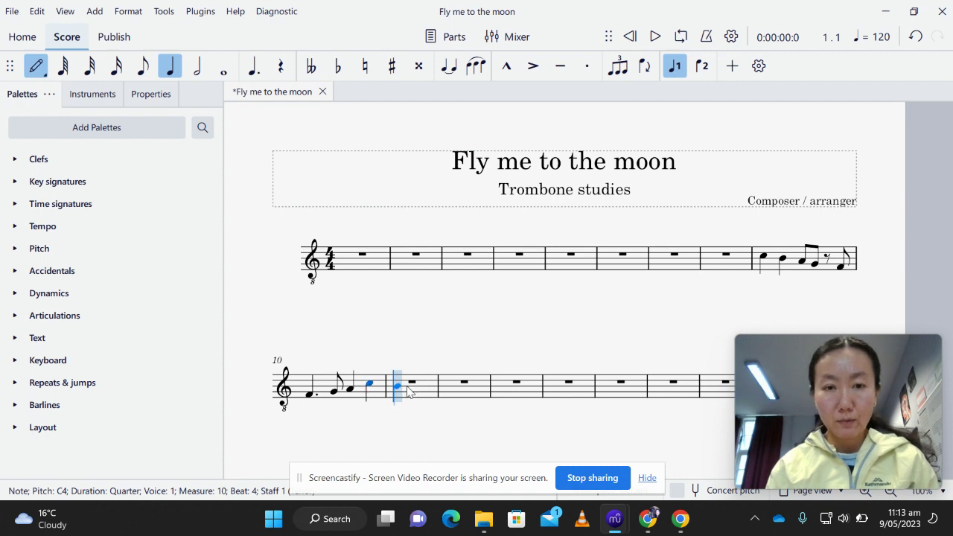
{"action": "left_click", "coordinate": [407, 390]}
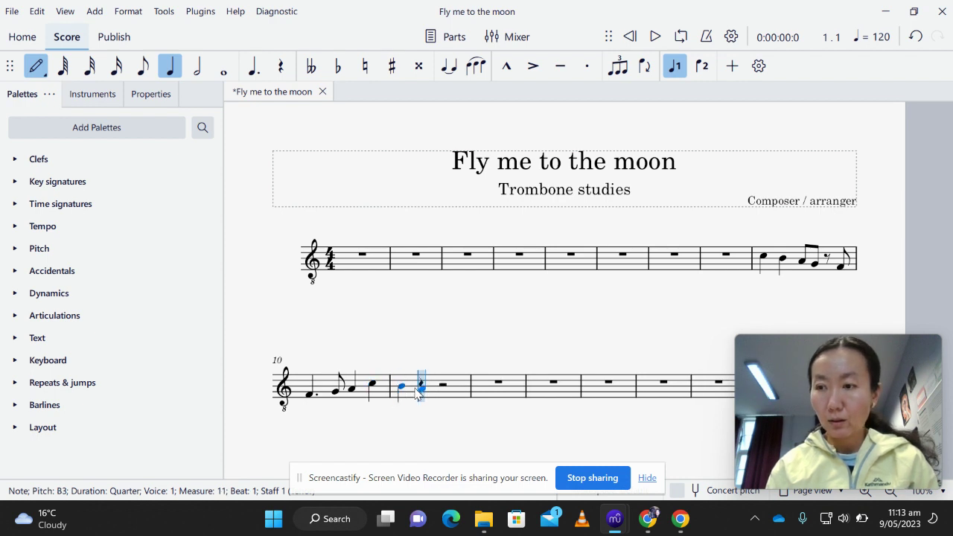
{"action": "left_click", "coordinate": [417, 390]}
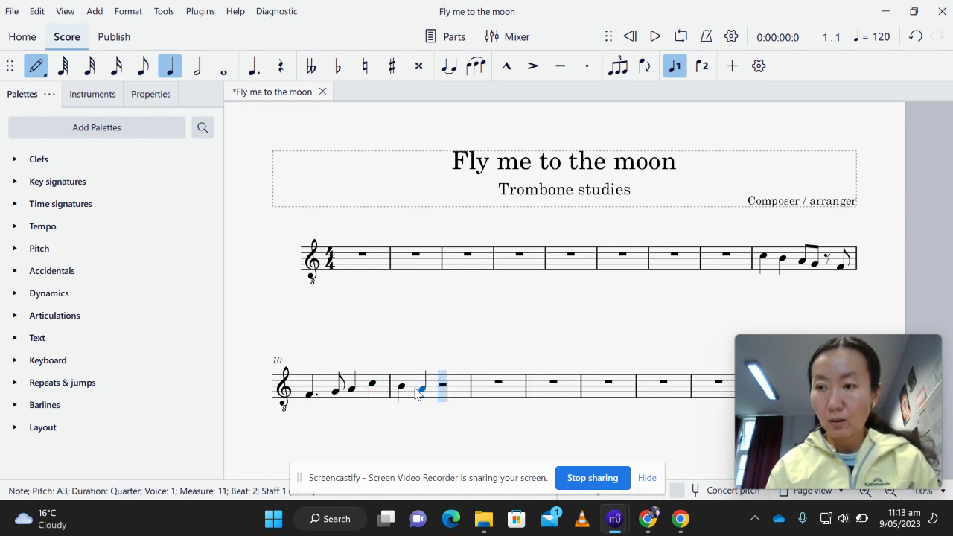
Step: Add eighth notes G and F in bar 11, then an eighth rest and eighth-note E
{"action": "left_click", "coordinate": [143, 66]}
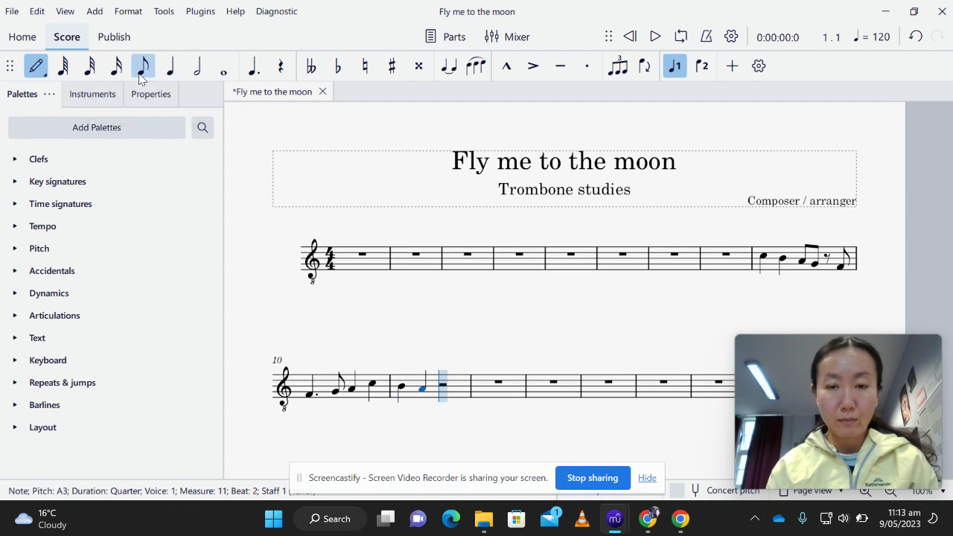
{"action": "left_click", "coordinate": [443, 399]}
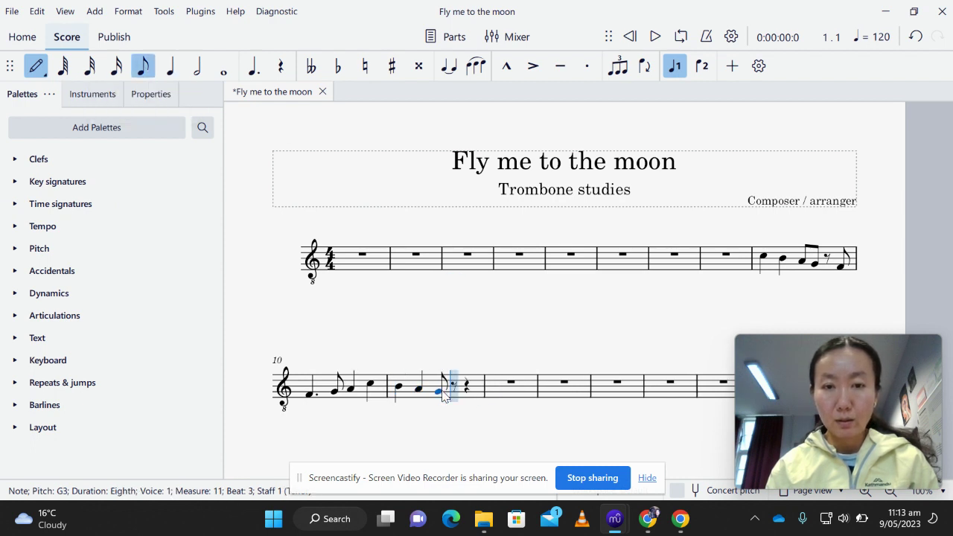
{"action": "left_click", "coordinate": [450, 399]}
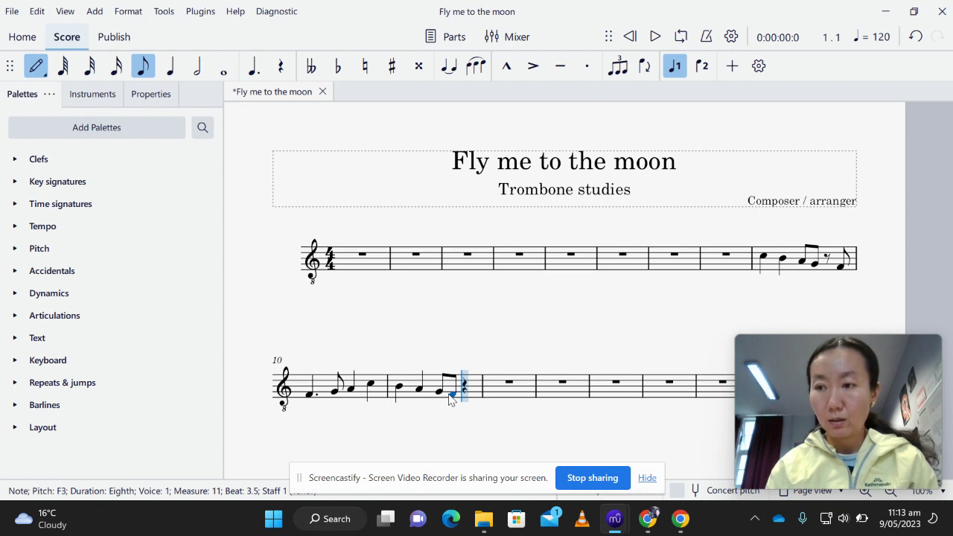
{"action": "key", "text": "Escape"}
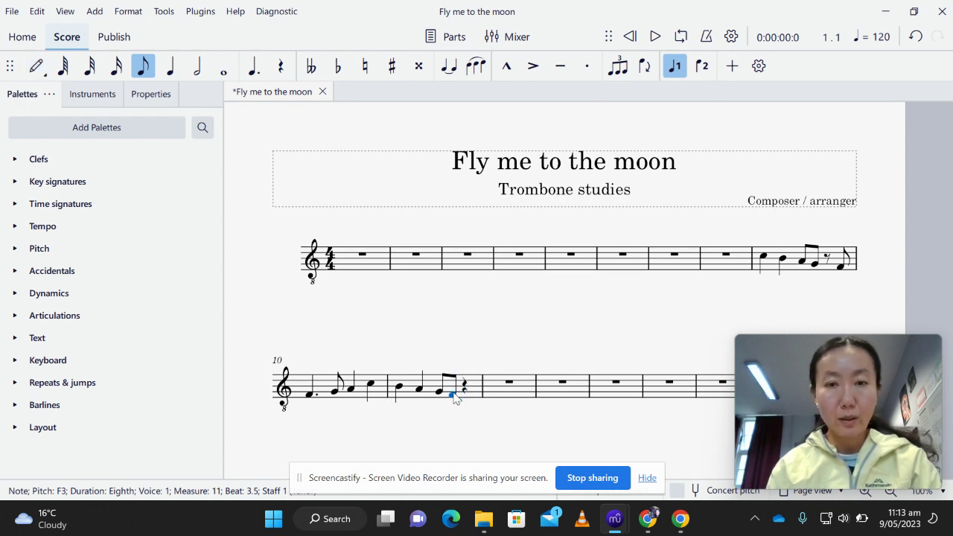
{"action": "left_click", "coordinate": [463, 392]}
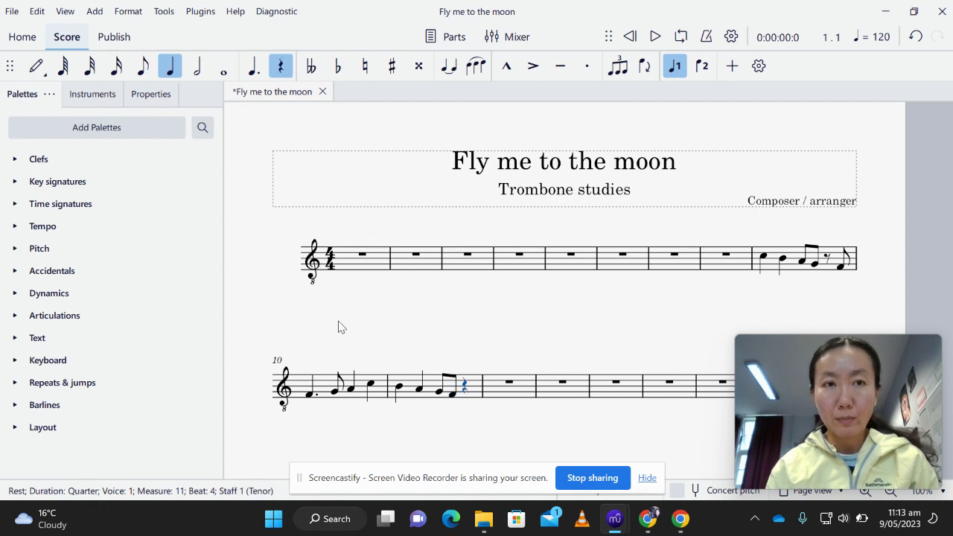
{"action": "left_click", "coordinate": [139, 74]}
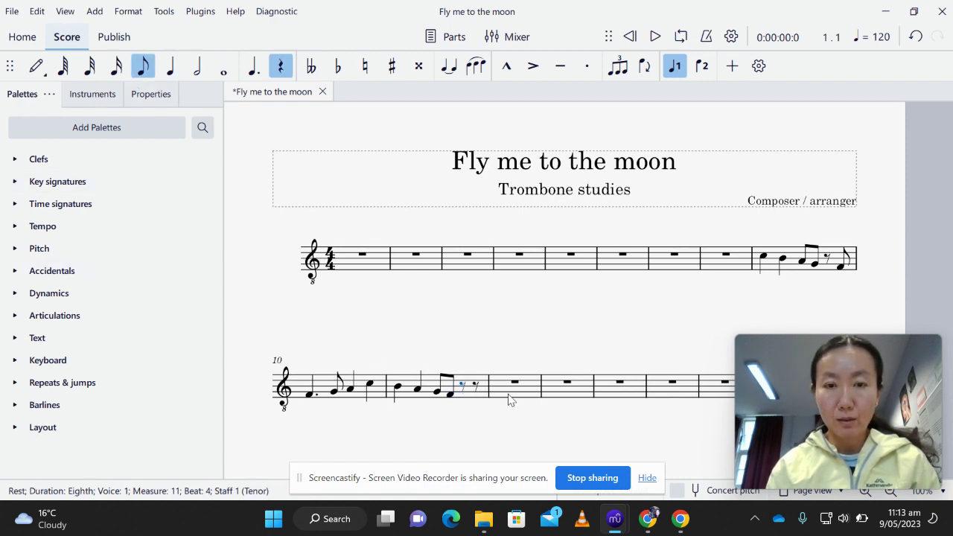
{"action": "key", "text": "n"}
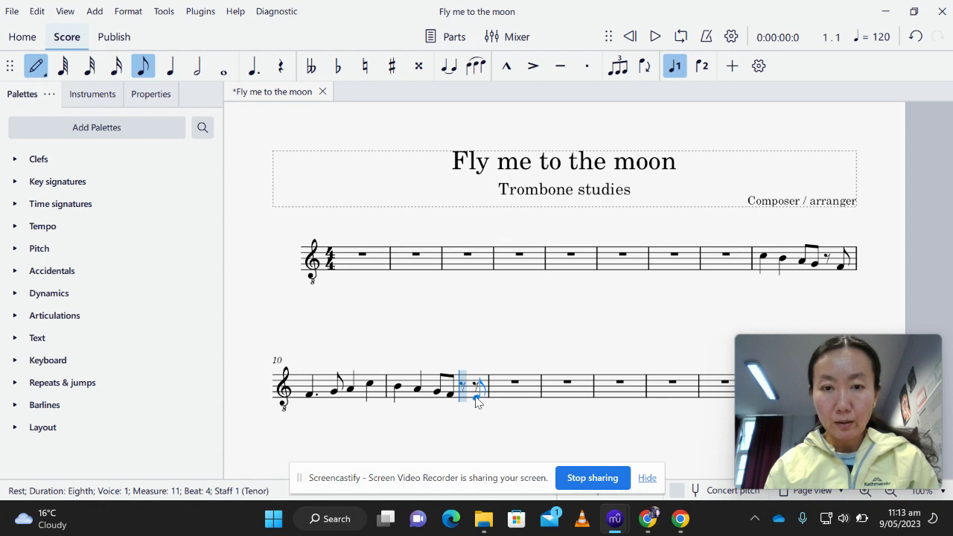
{"action": "left_click", "coordinate": [477, 402]}
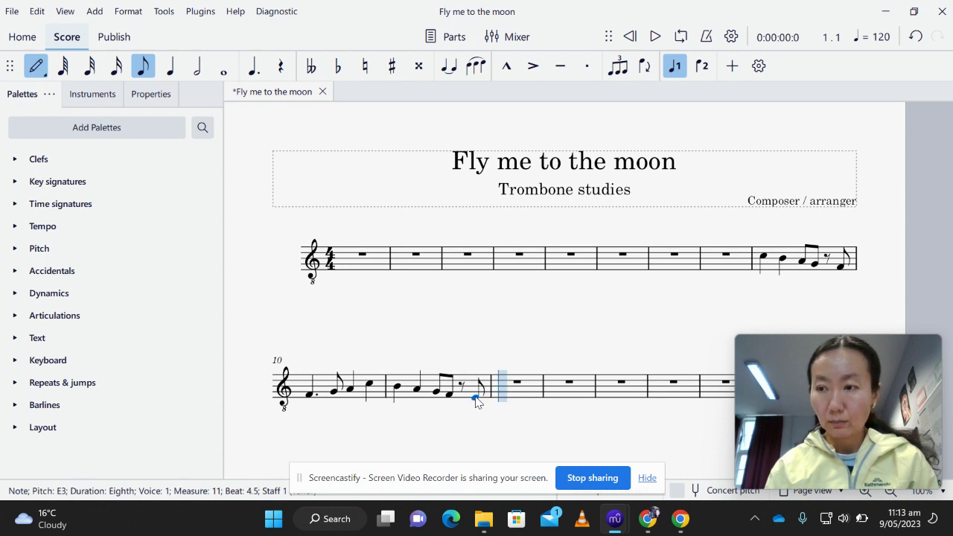
{"action": "left_click", "coordinate": [199, 69]}
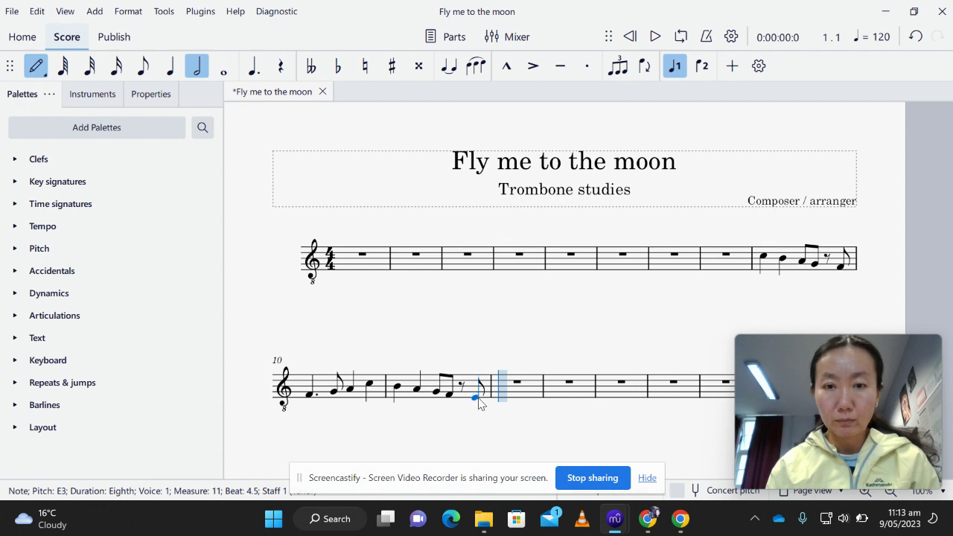
Step: Add bar 12's half-note E and tie bar 9's last F and bar 11's last E across the barlines
{"action": "left_click", "coordinate": [502, 399]}
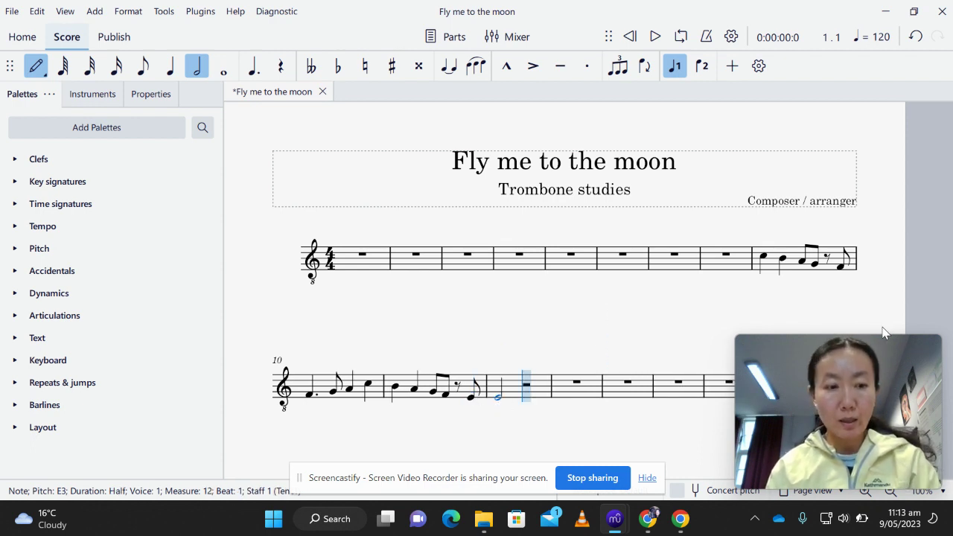
{"action": "key", "text": "Escape"}
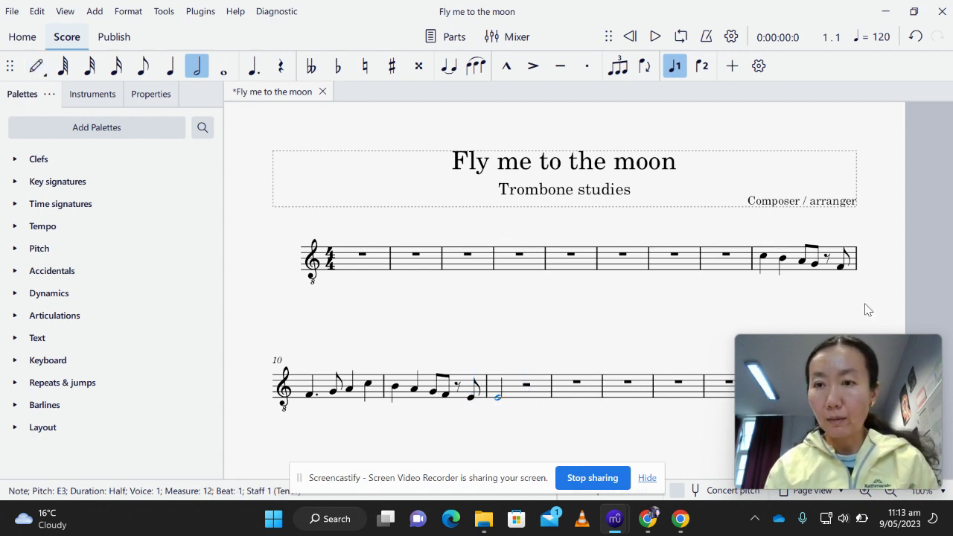
{"action": "left_click", "coordinate": [841, 267]}
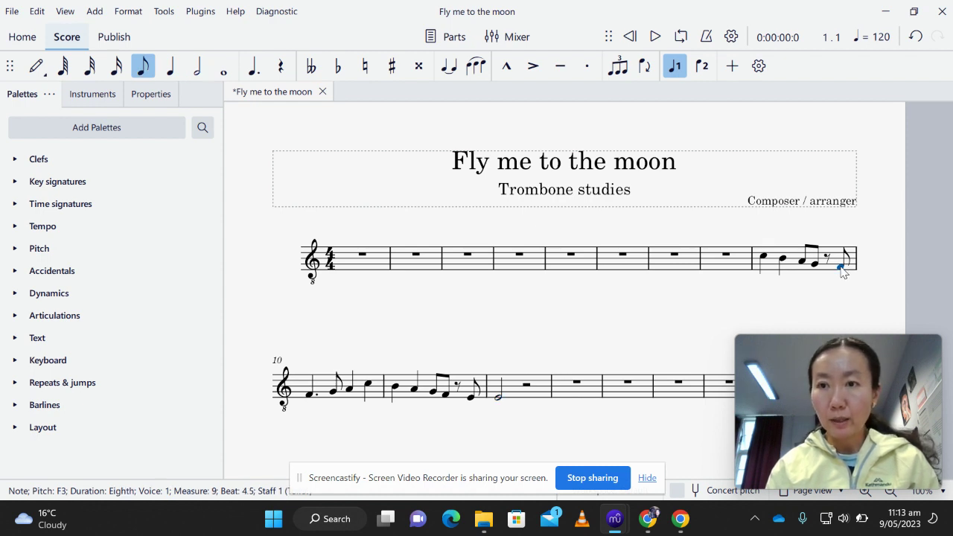
{"action": "left_click", "coordinate": [451, 70]}
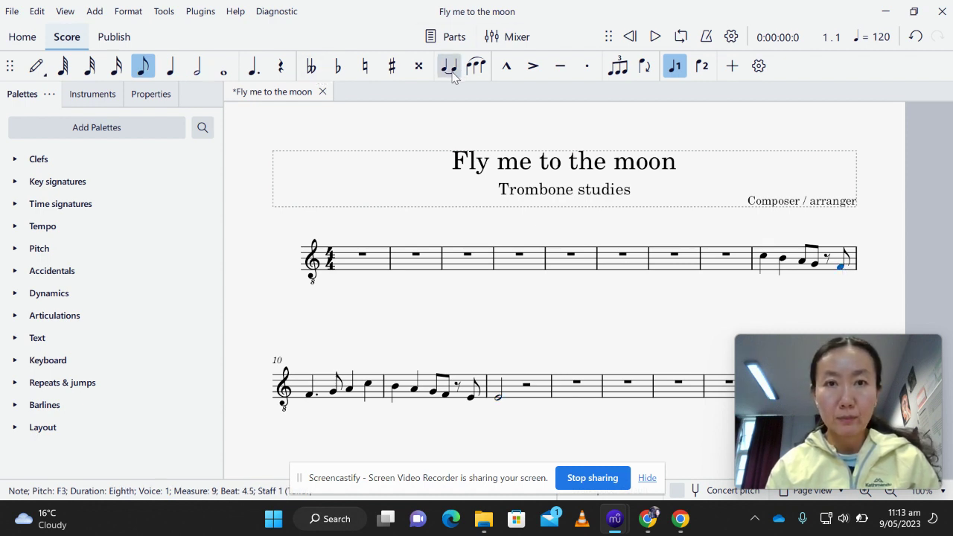
{"action": "left_click", "coordinate": [470, 399]}
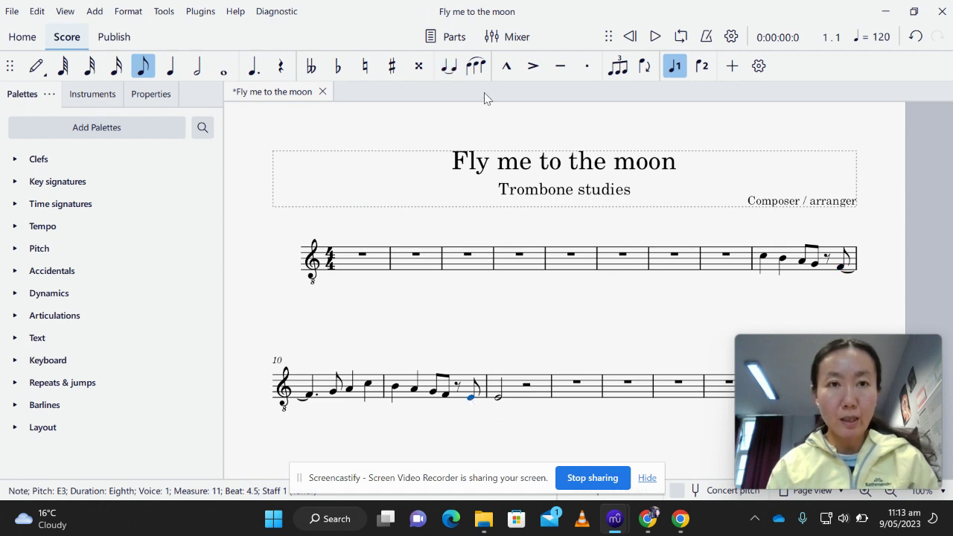
{"action": "left_click", "coordinate": [449, 71]}
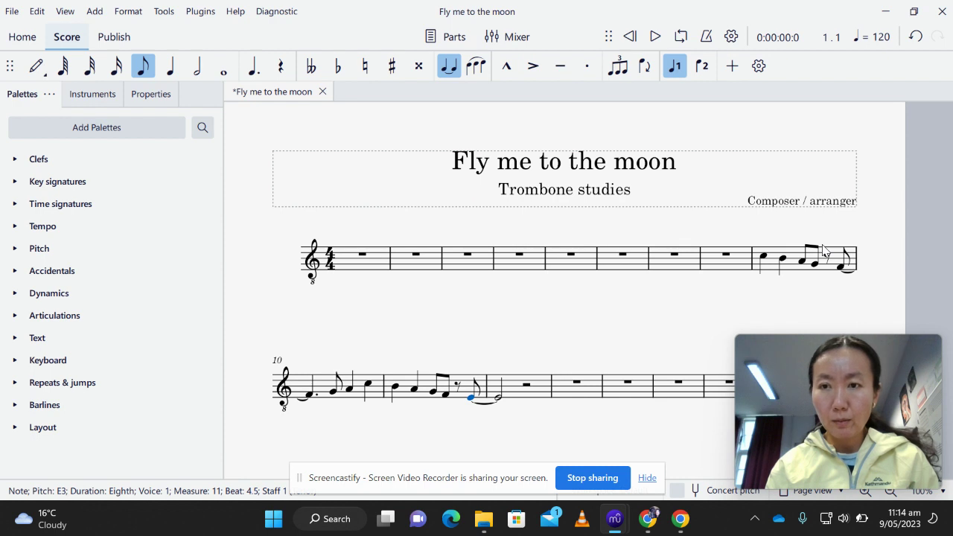
Step: Select bars 1–8 and press M to show them as an 8-bar multimeasure rest
{"action": "left_click", "coordinate": [357, 266]}
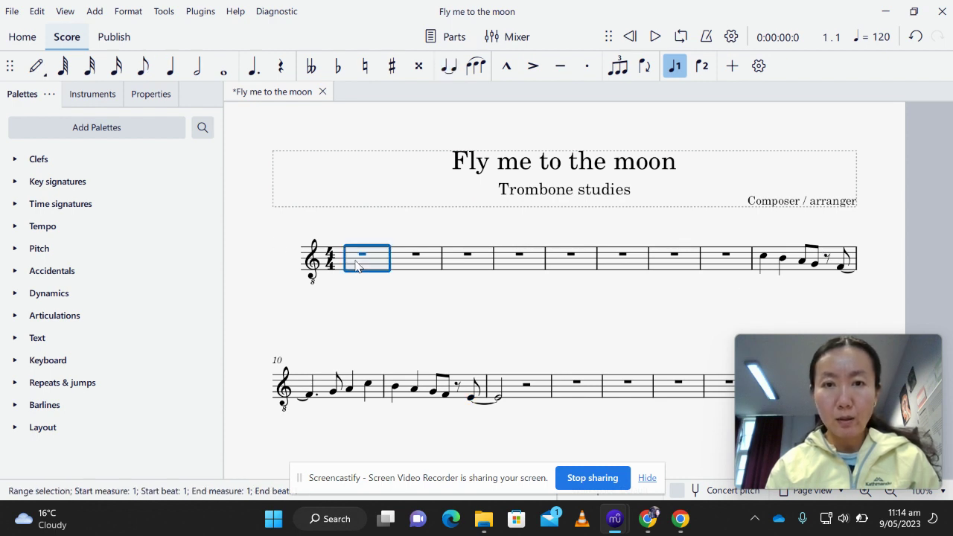
{"action": "left_click", "coordinate": [734, 271], "text": "shift"}
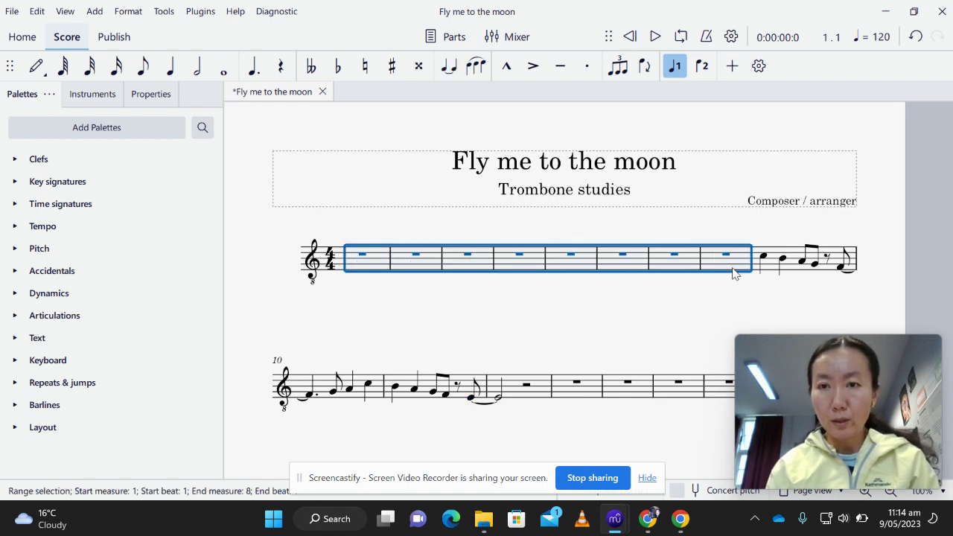
{"action": "right_click", "coordinate": [608, 264]}
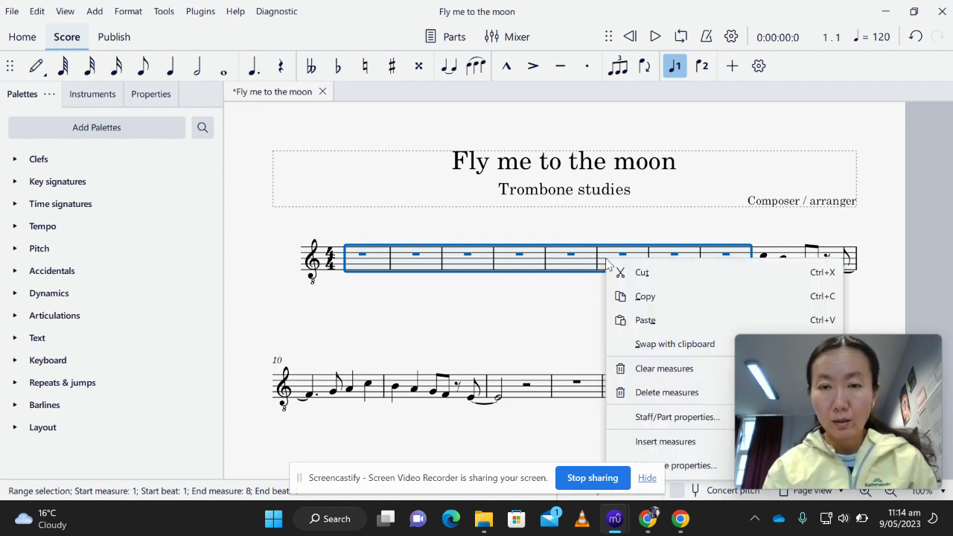
{"action": "left_click", "coordinate": [508, 269]}
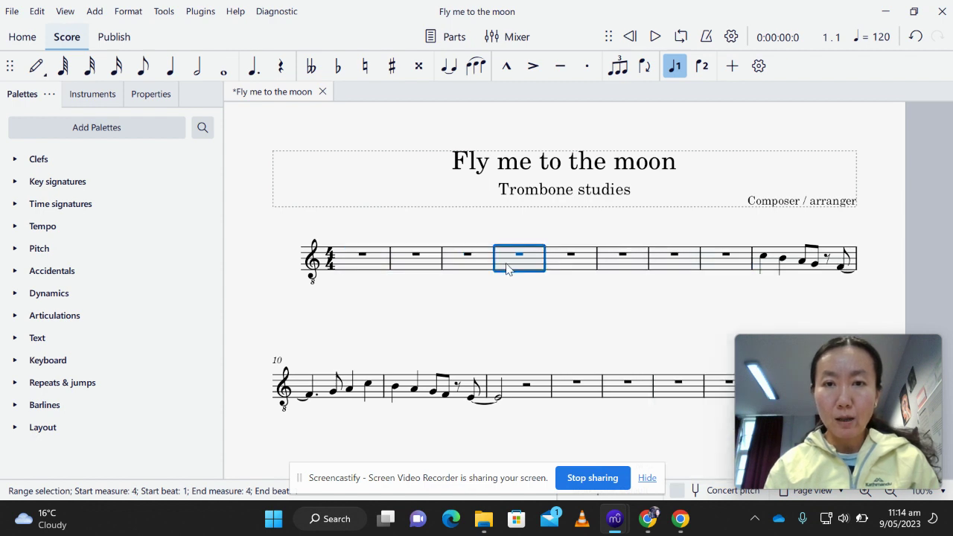
{"action": "left_click", "coordinate": [352, 270]}
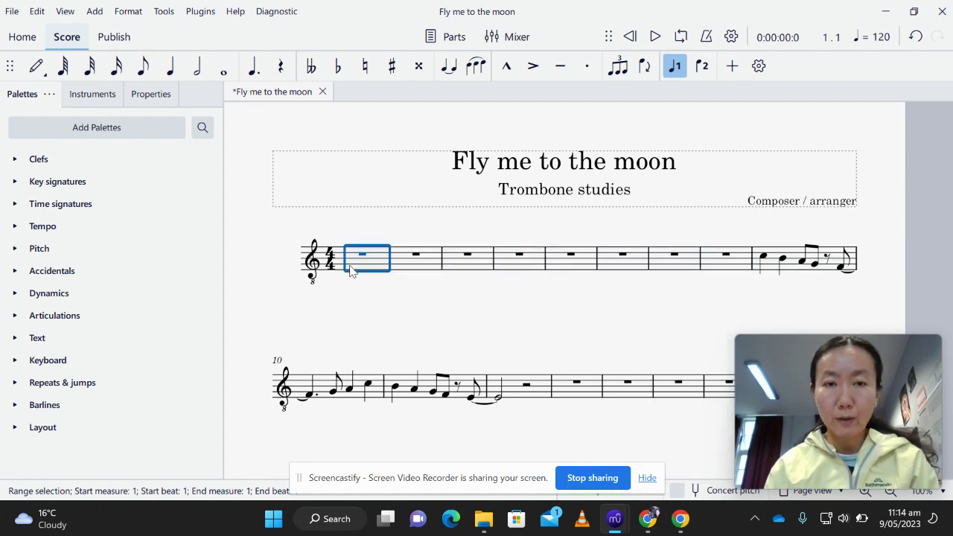
{"action": "left_click", "coordinate": [719, 269], "text": "shift"}
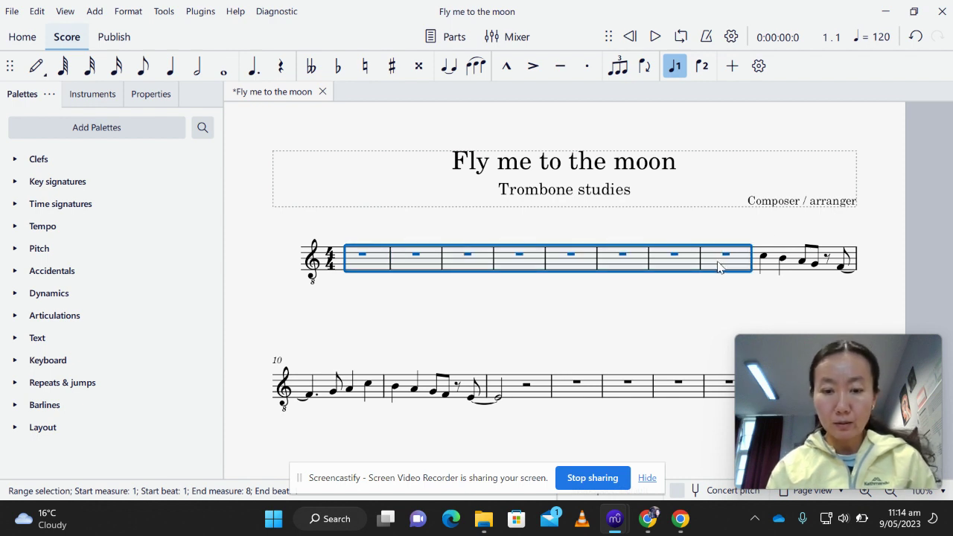
{"action": "key", "text": "m"}
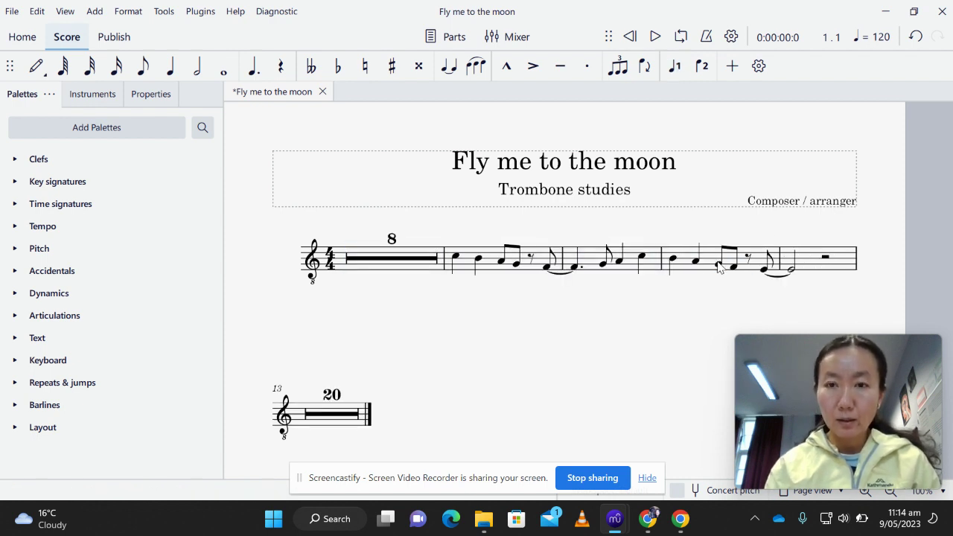
Step: Play back the melody from bar 9, then stop playback
{"action": "left_click", "coordinate": [455, 258]}
{"action": "left_click", "coordinate": [654, 38]}
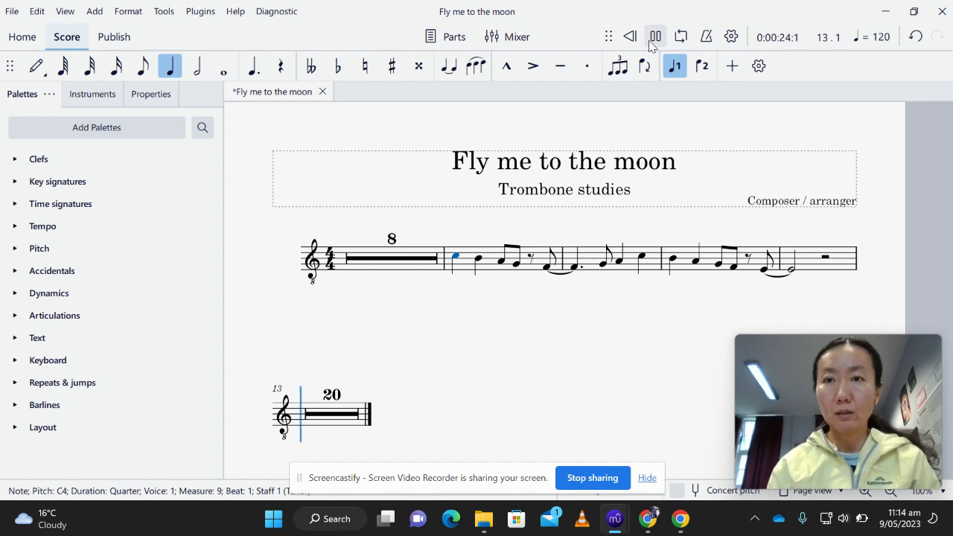
{"action": "left_click", "coordinate": [658, 43]}
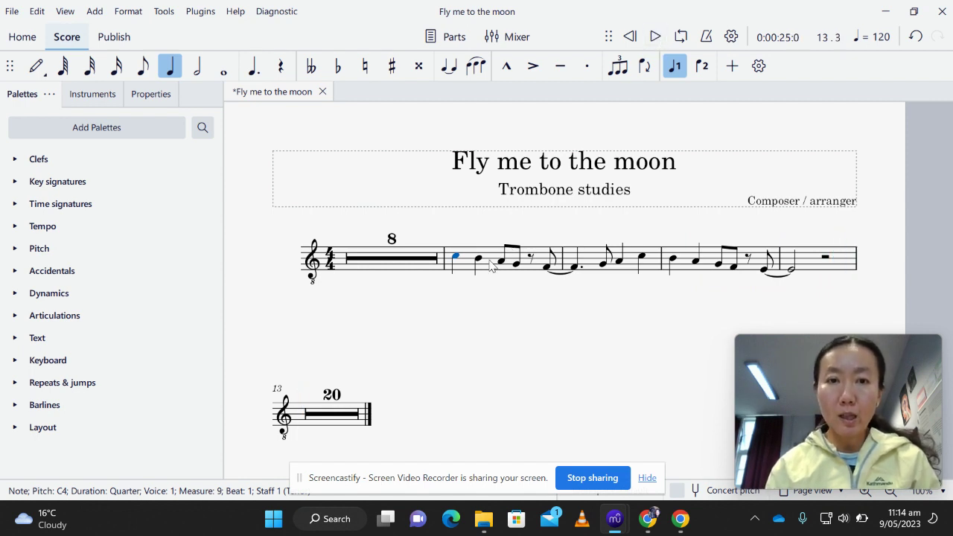
Step: Select bars 9–12 and raise them two semitones so the melody starts on D
{"action": "left_click", "coordinate": [461, 259]}
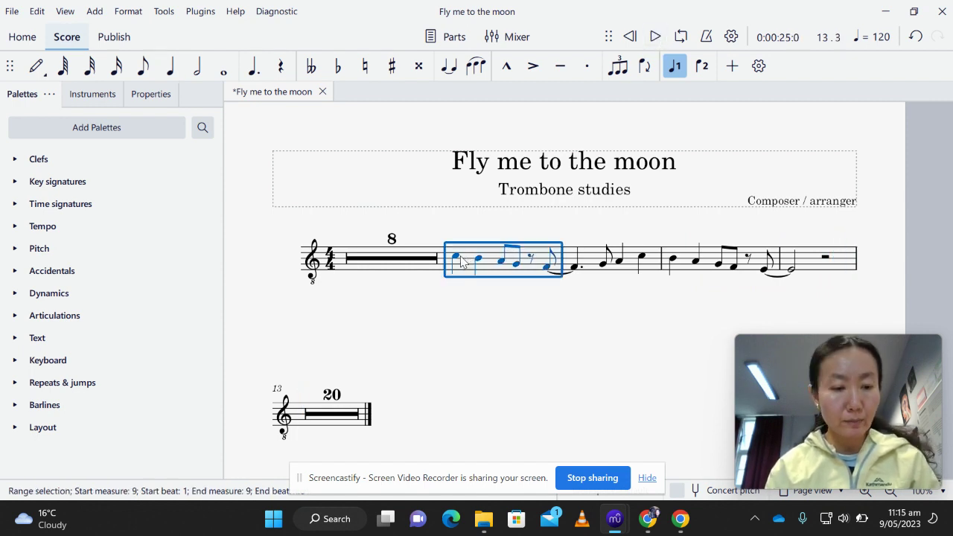
{"action": "left_click", "coordinate": [816, 272], "text": "shift"}
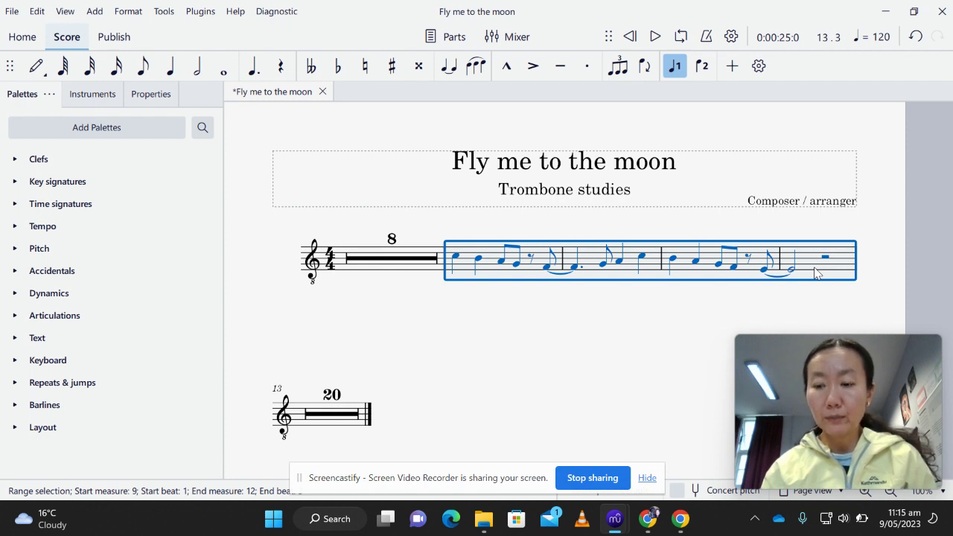
{"action": "key", "text": "Up"}
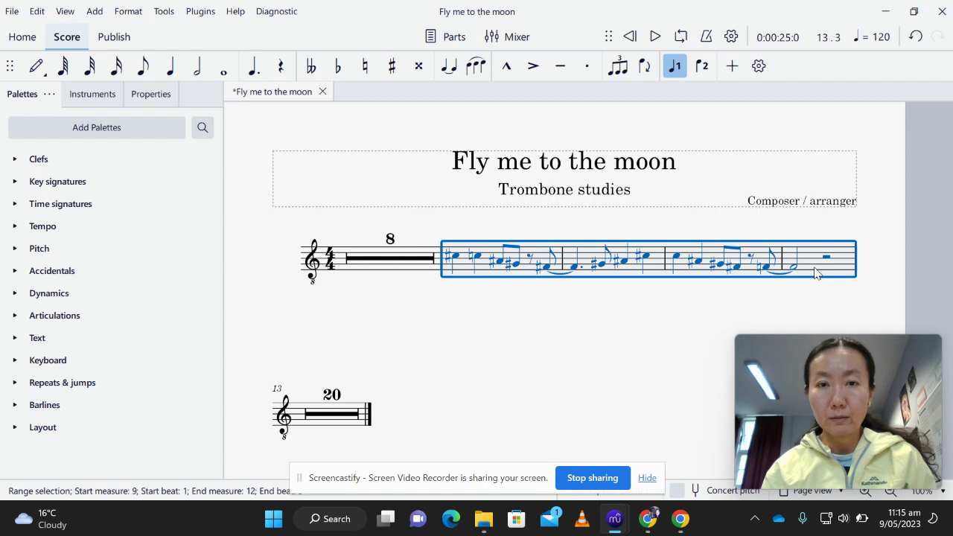
{"action": "key", "text": "Up"}
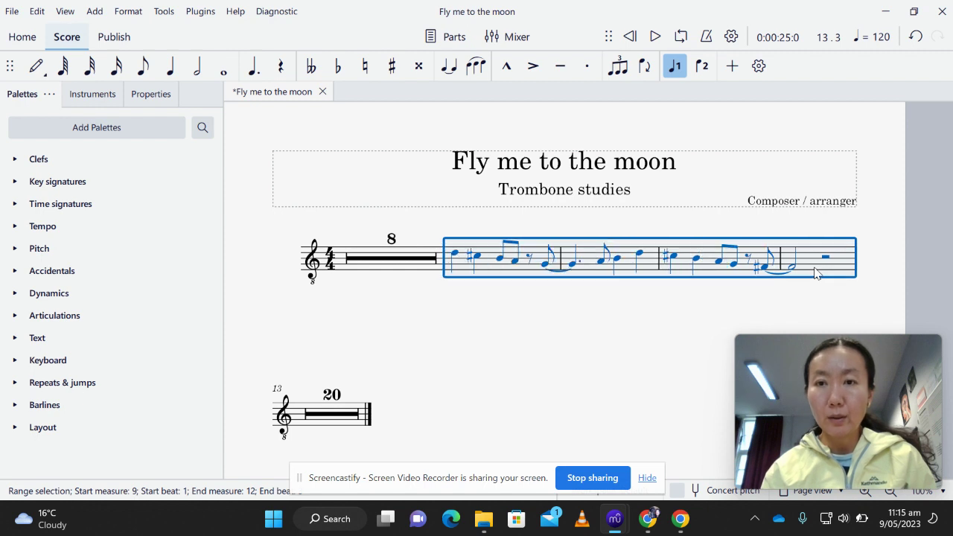
{"action": "left_click", "coordinate": [682, 328]}
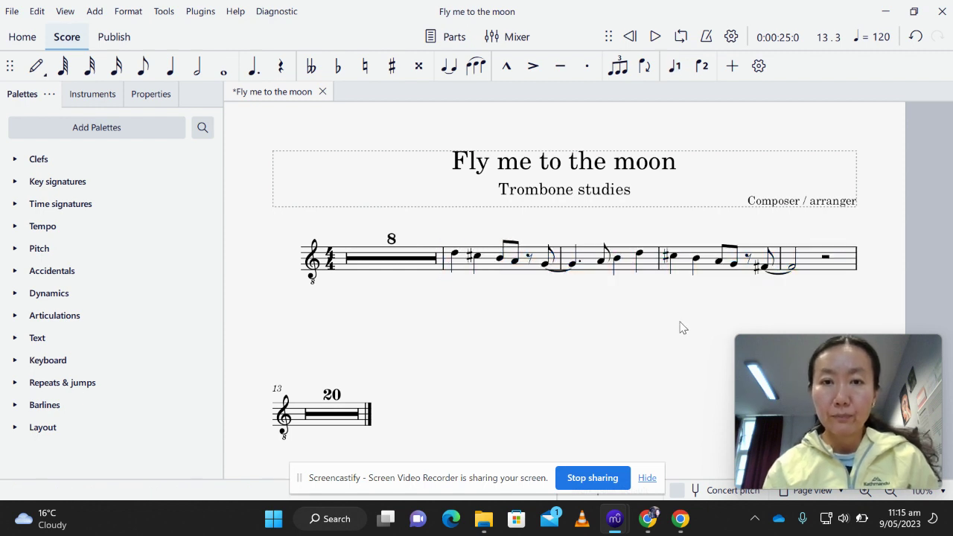
{"action": "left_click", "coordinate": [455, 254]}
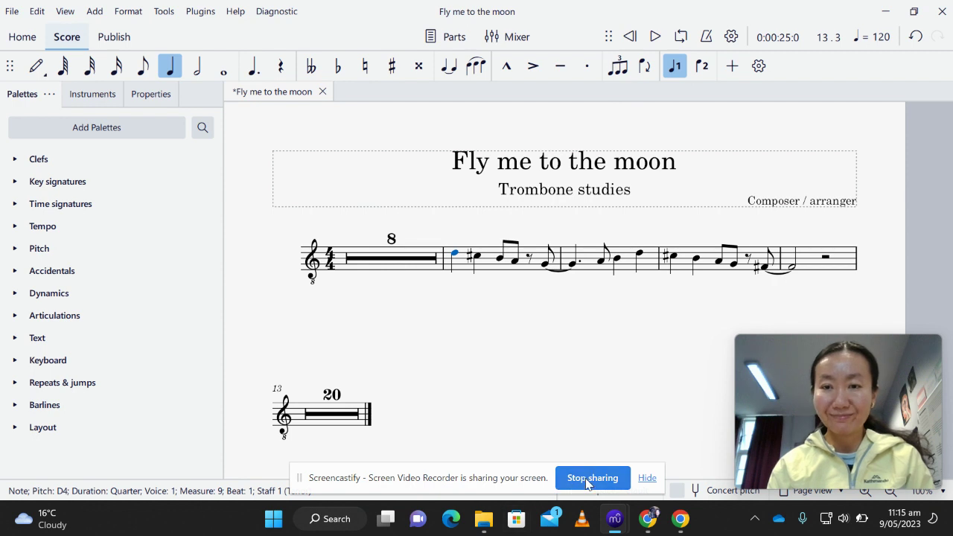
{"action": "left_click", "coordinate": [463, 266]}
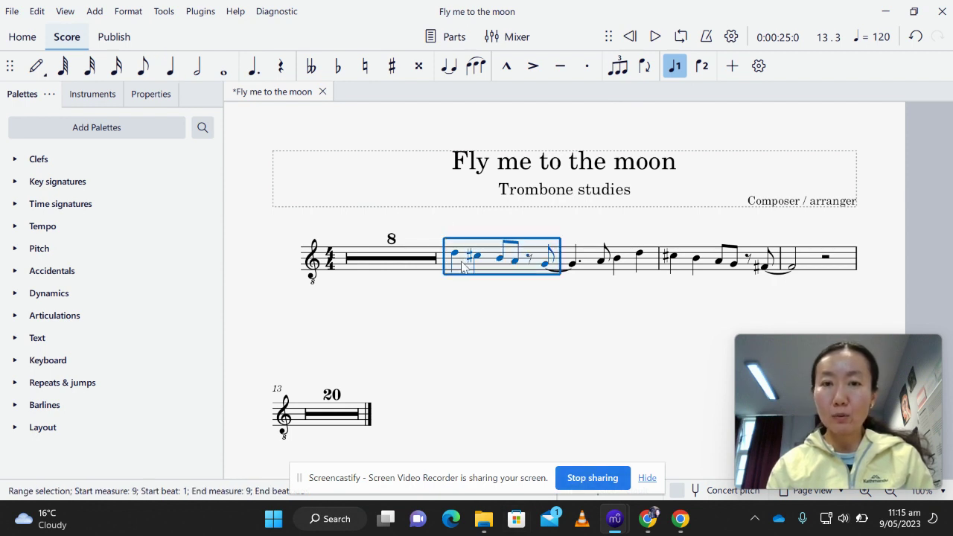
{"action": "left_click", "coordinate": [810, 267]}
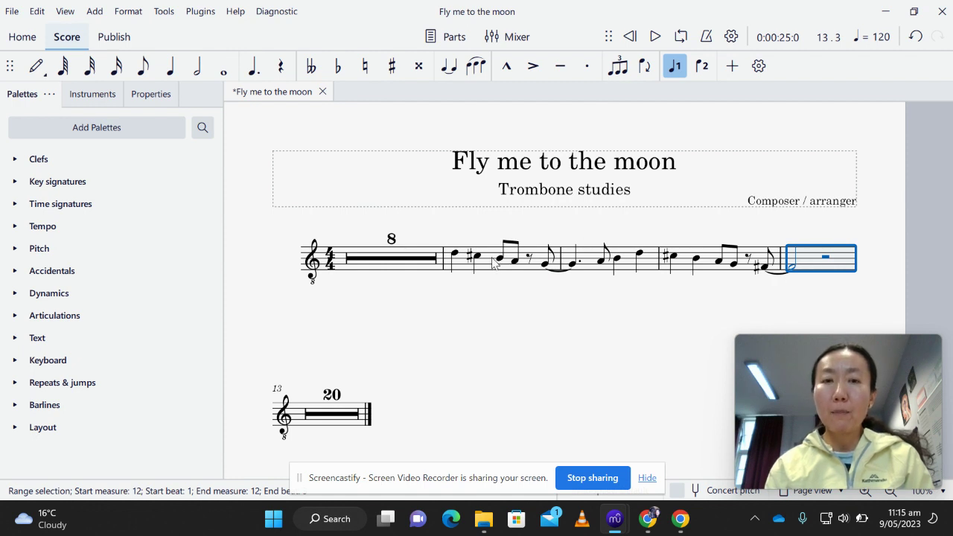
{"action": "left_click", "coordinate": [458, 266]}
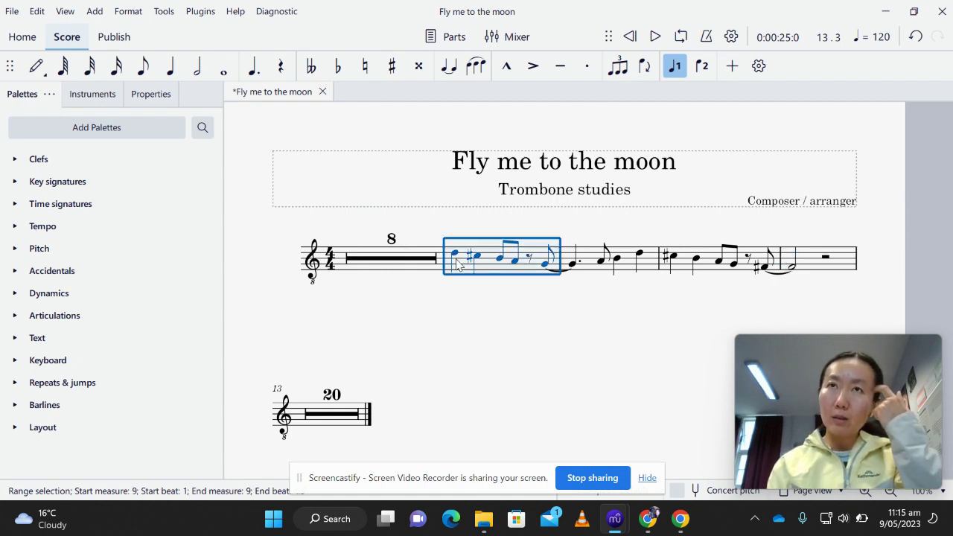